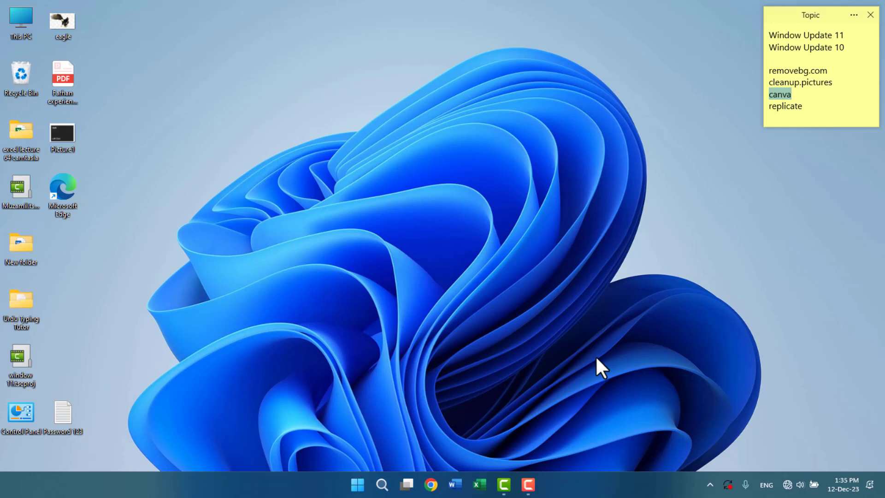
Find InPage 2012 in Windows Search by typing 'inp' and launch it.
left_click(383, 484)
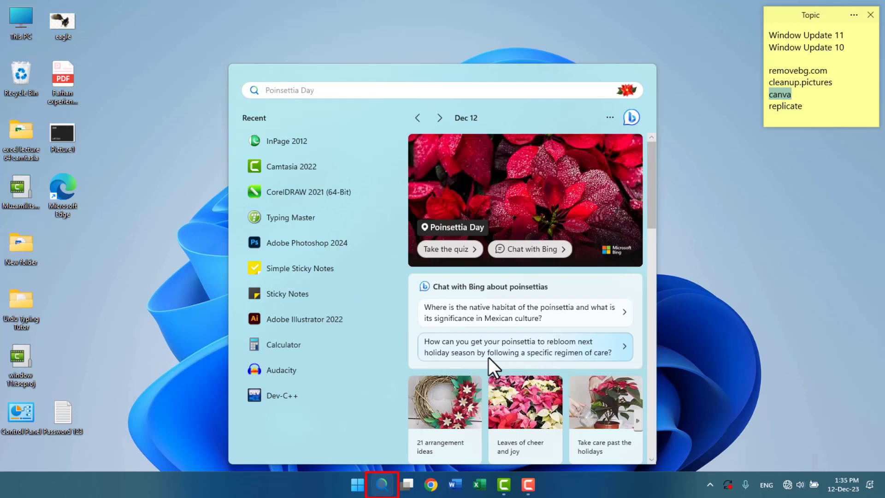
type("inp")
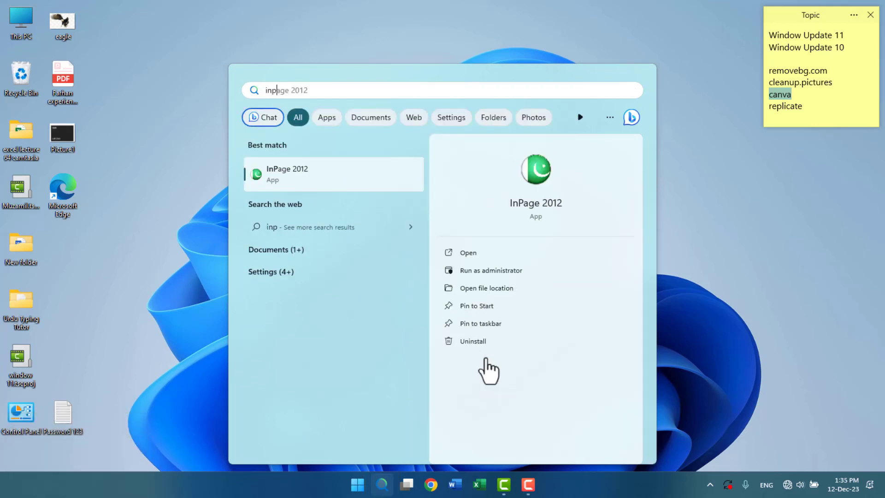
left_click(325, 174)
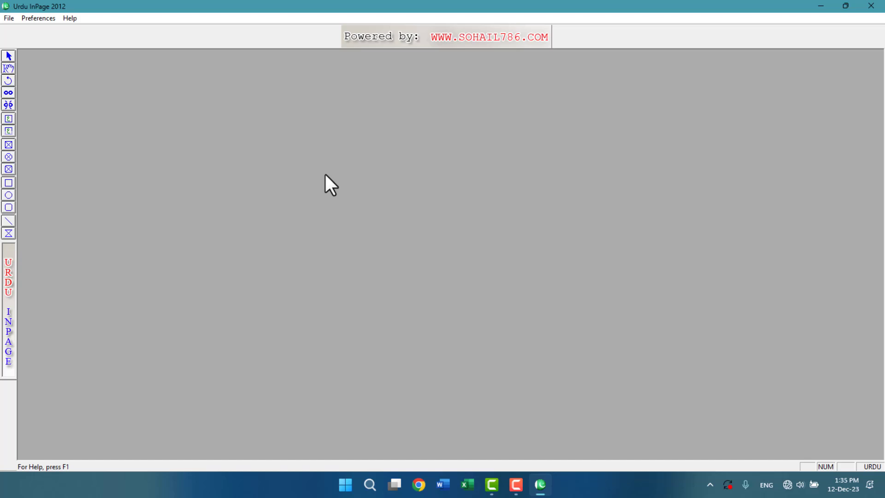
Bring the running InPage 2012 window to the front and start a new document.
right_click(539, 486)
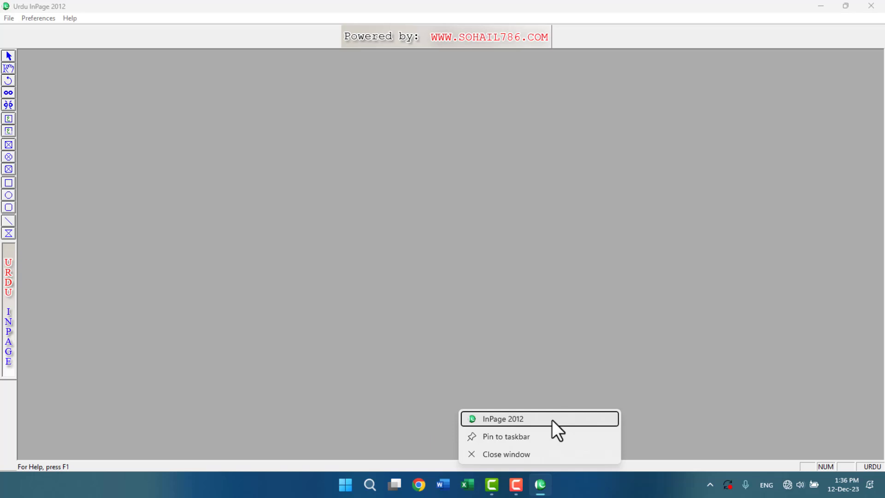
left_click(471, 340)
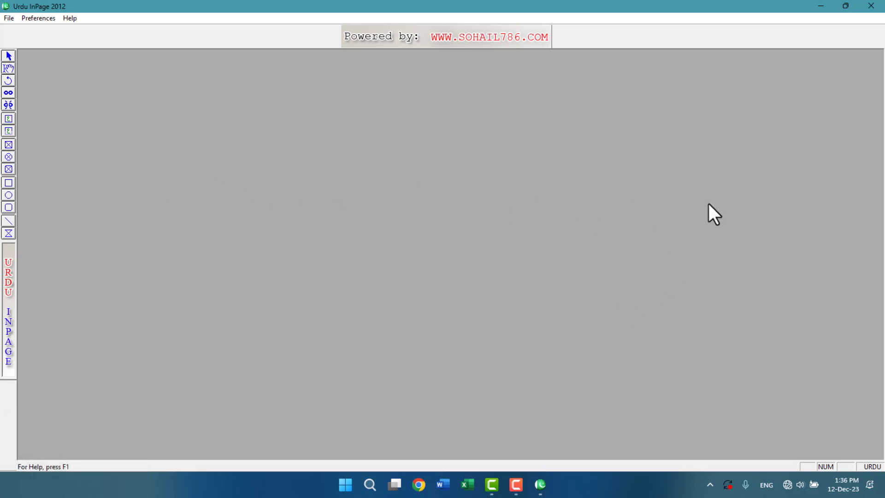
left_click(9, 18)
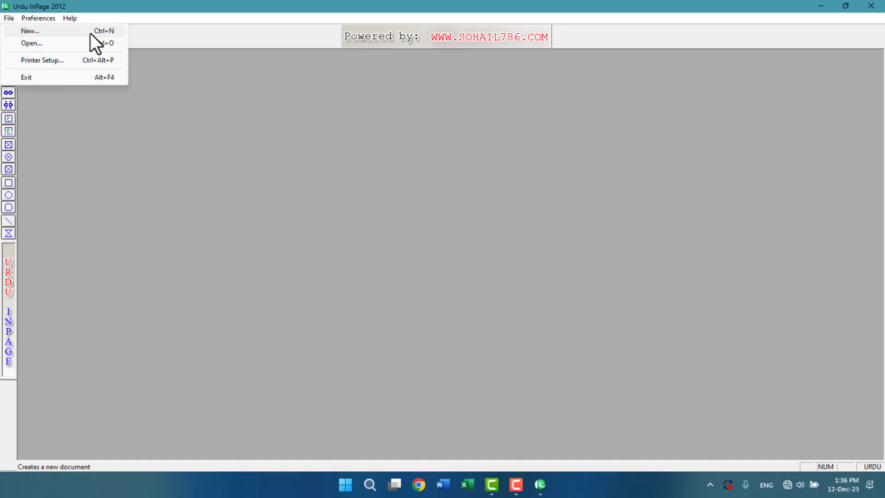
left_click(102, 34)
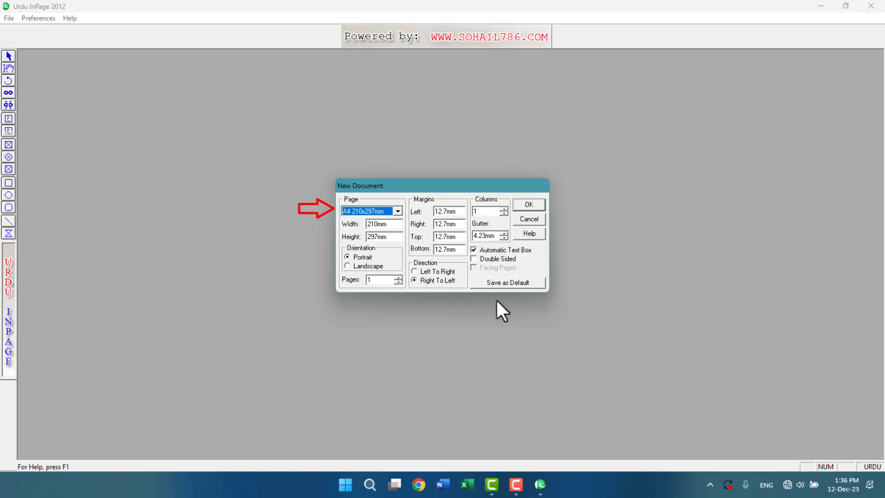
Create the new document with the A4 210x297mm page size.
left_click(378, 212)
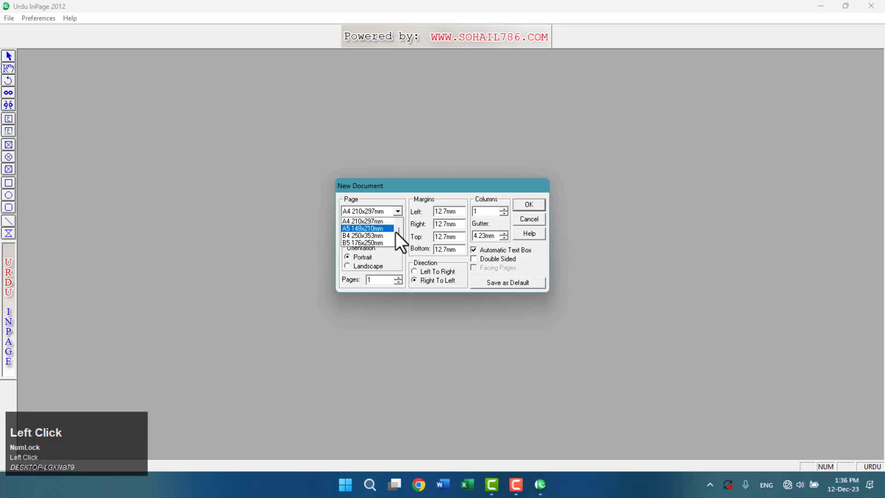
scroll(399, 242, "down", 2)
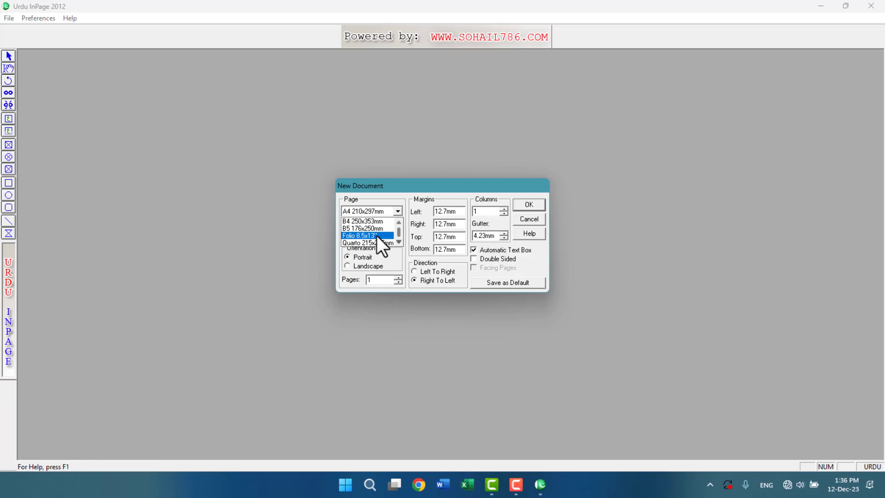
scroll(377, 236, "up", 3)
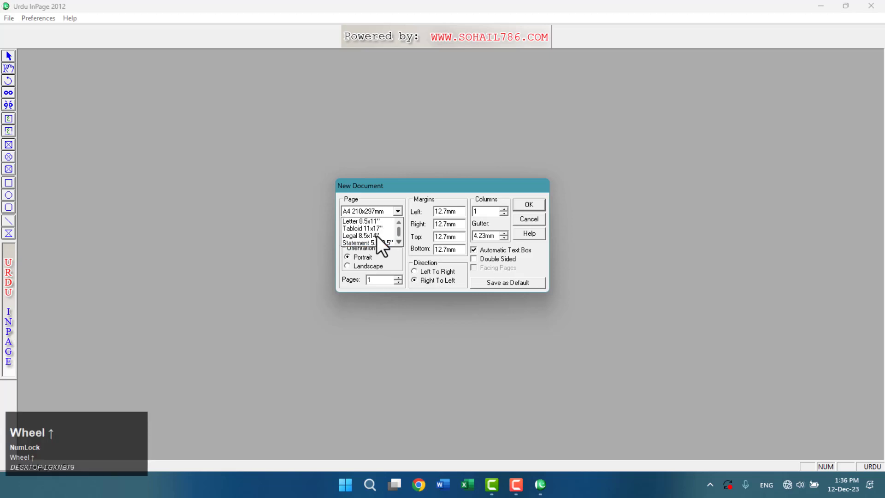
scroll(377, 234, "down", 5)
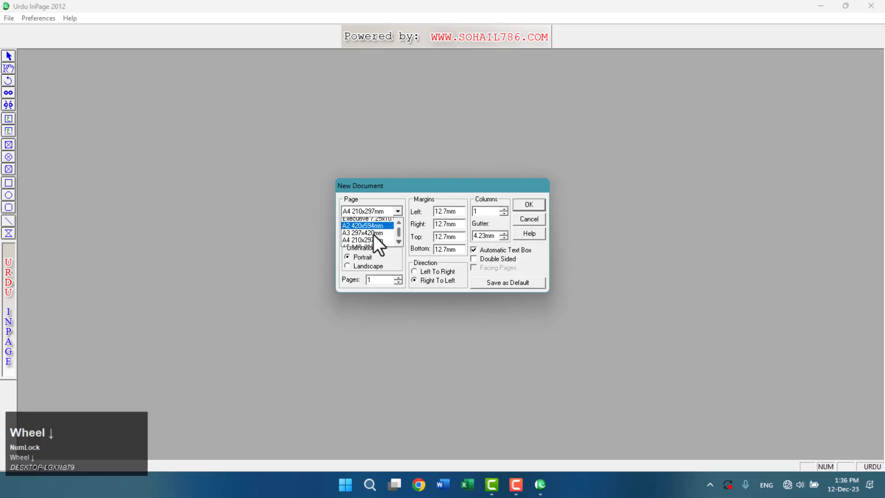
left_click(373, 228)
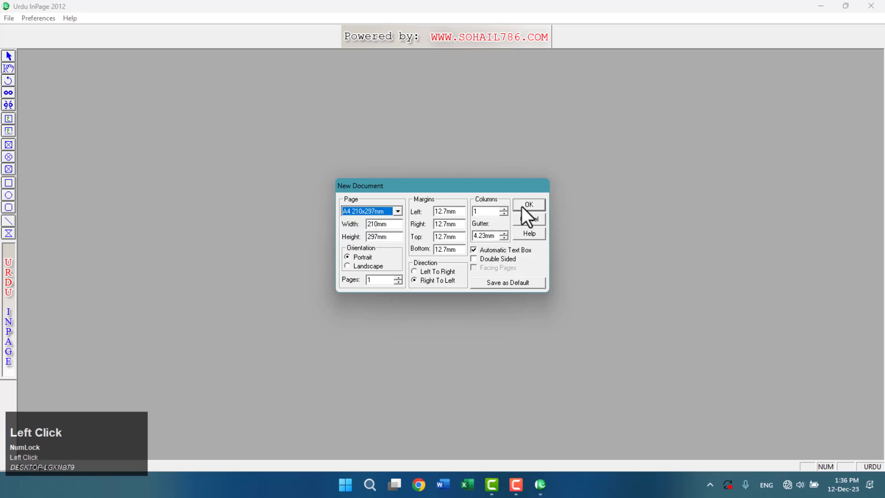
left_click(525, 206)
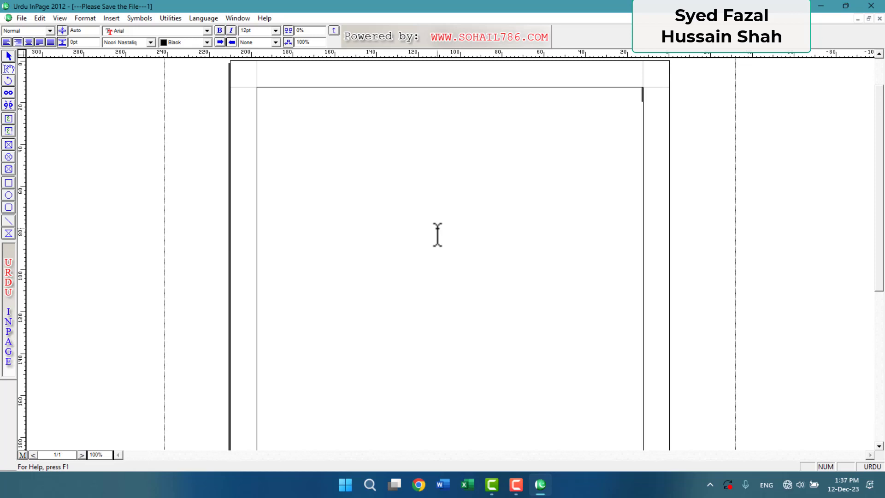
Switch to a different Urdu keyboard layout in Keyboard Preferences.
left_click(41, 18)
mouse_move(95, 230)
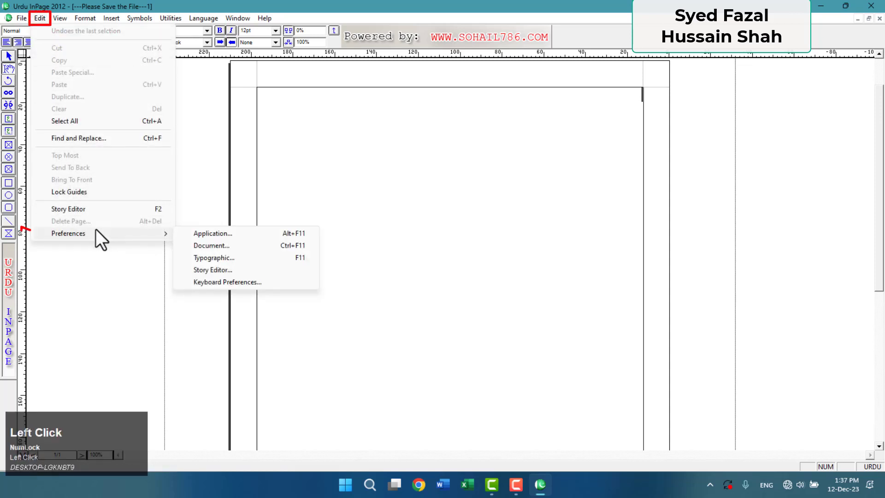
left_click(239, 282)
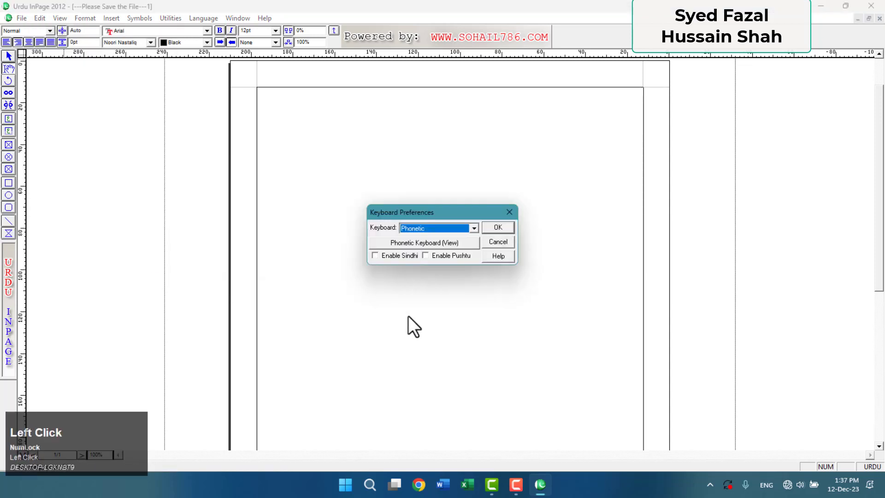
left_click(473, 229)
scroll(472, 231, "up", 1)
left_click(455, 241)
left_click(491, 228)
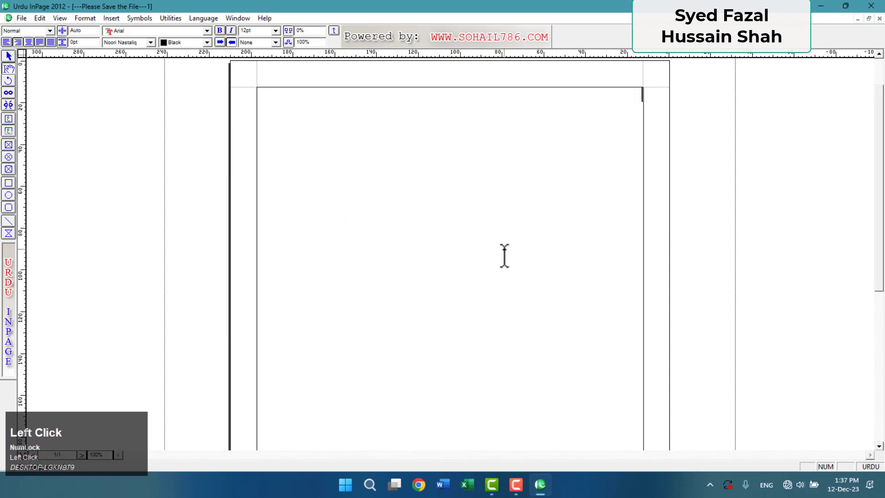
Type the Urdu letters ق گ ز and resize them to 67pt.
type("a ")
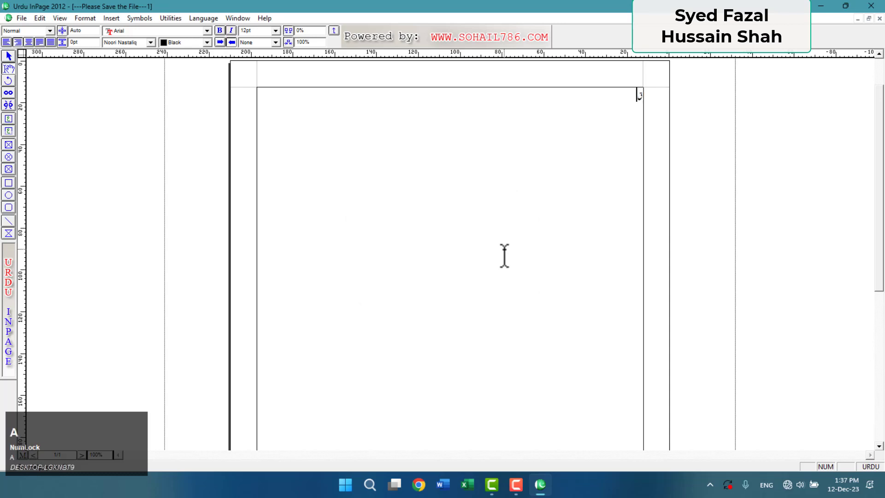
type("b n")
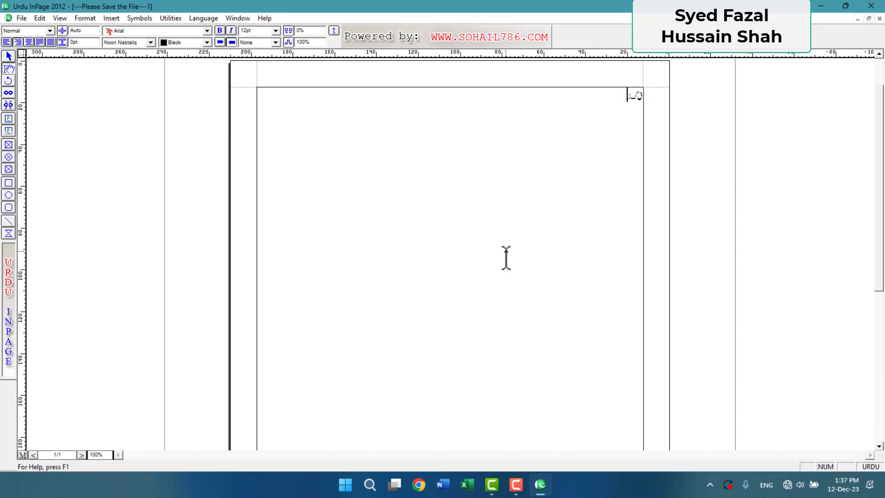
key("ctrl+a")
key("ctrl+F10")
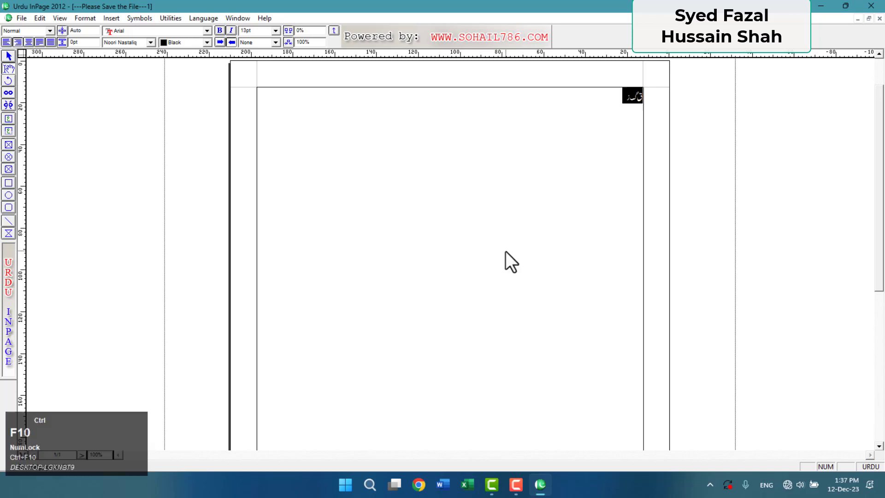
key("ctrl+F10")
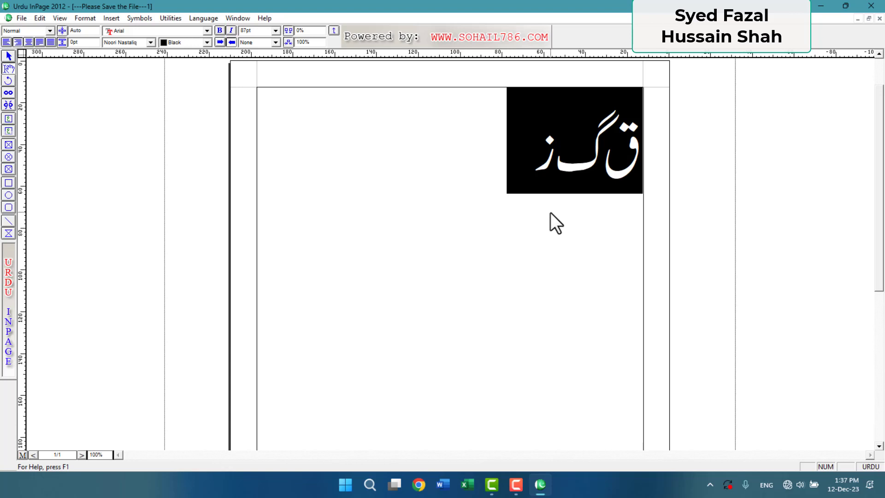
key("ctrl+F9")
key("ctrl+F9")
key("ctrl+F9")
key("ctrl+F9")
key("ctrl+F9")
key("ctrl+F9")
key("ctrl+F9")
key("ctrl+F9")
key("ctrl+F9")
key("ctrl+F9")
key("ctrl+F9")
key("ctrl+F9")
key("ctrl+F9")
key("ctrl+F9")
key("ctrl+F9")
key("ctrl+F9")
key("ctrl+F9")
key("ctrl+F9")
key("ctrl+F9")
key("ctrl+F9")
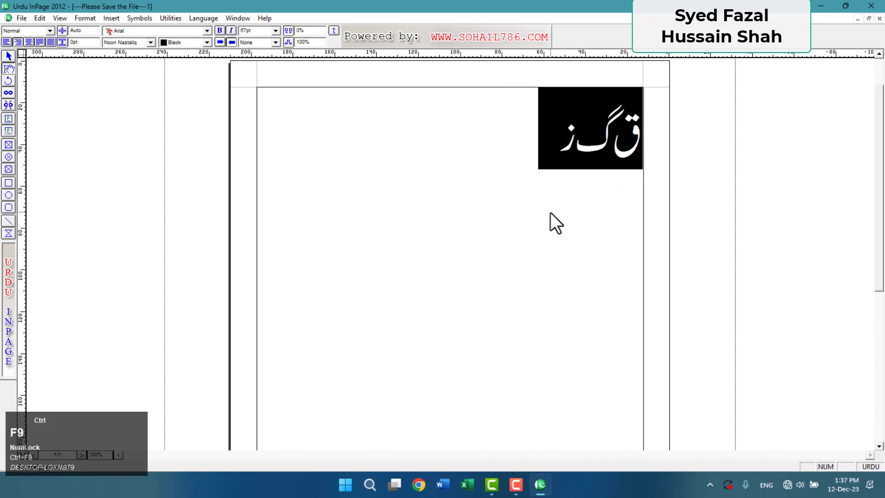
key("Left")
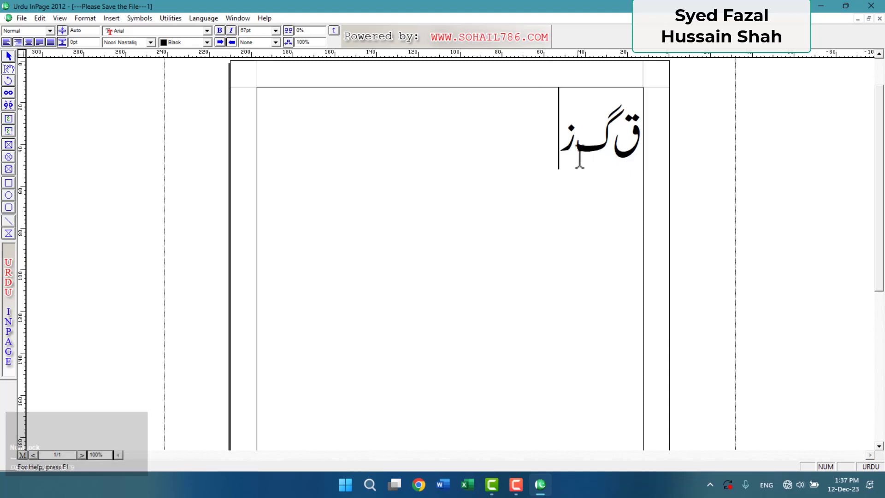
Set the Urdu keyboard layout to Phonetic.
left_click(40, 17)
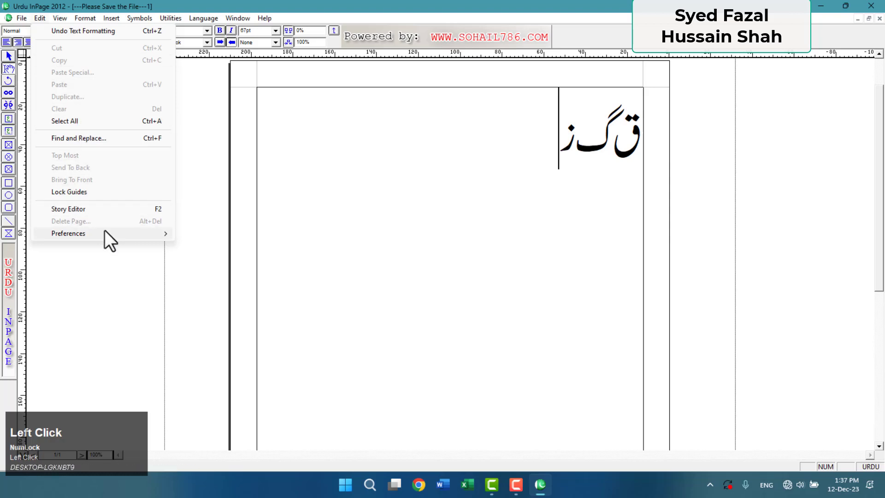
mouse_move(115, 232)
left_click(267, 282)
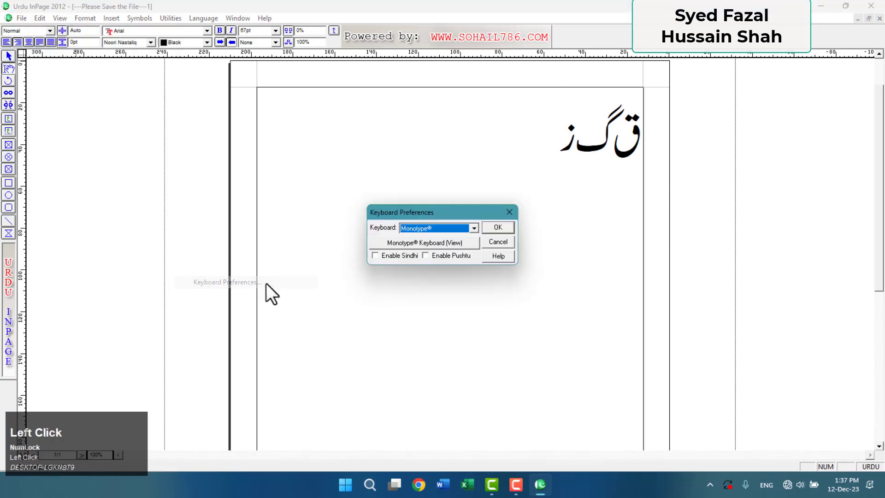
left_click(455, 227)
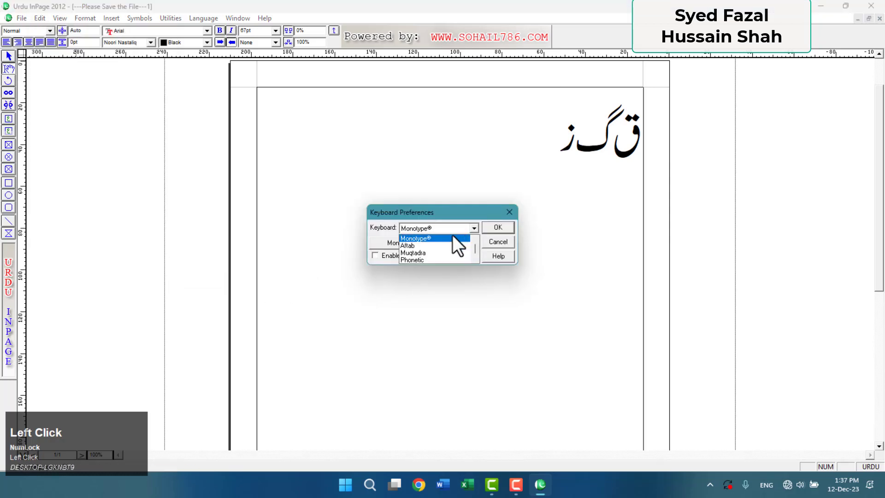
left_click(439, 259)
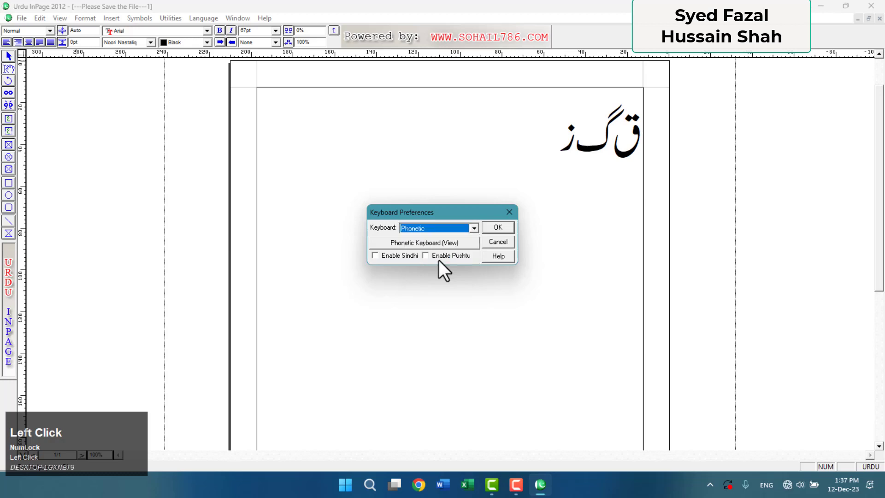
left_click(489, 227)
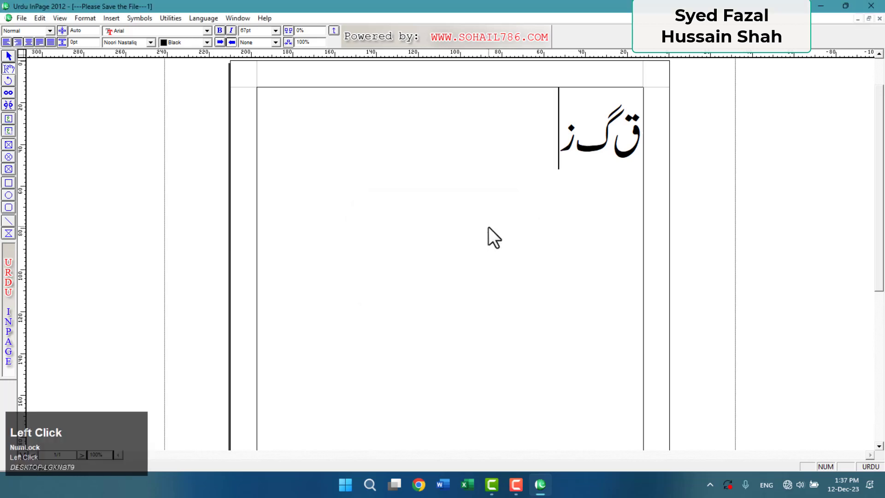
Add a trial line, then select both Urdu lines and clear them from the page.
key("Return")
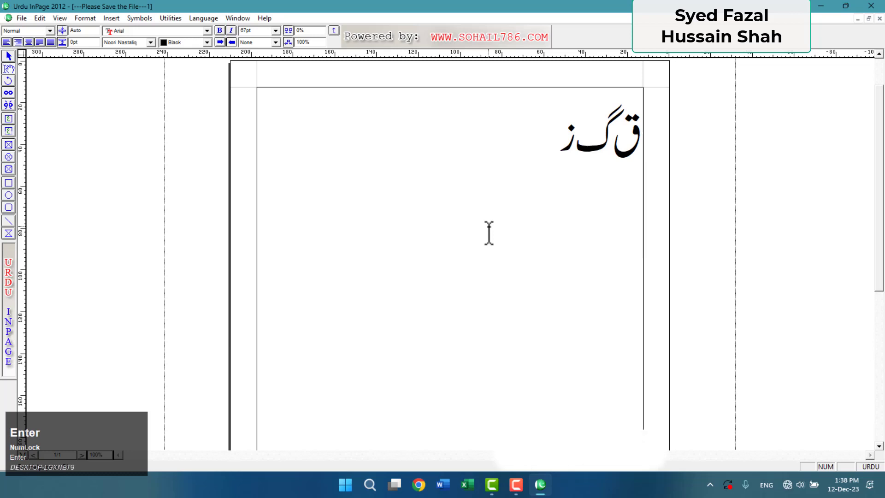
type("a bt")
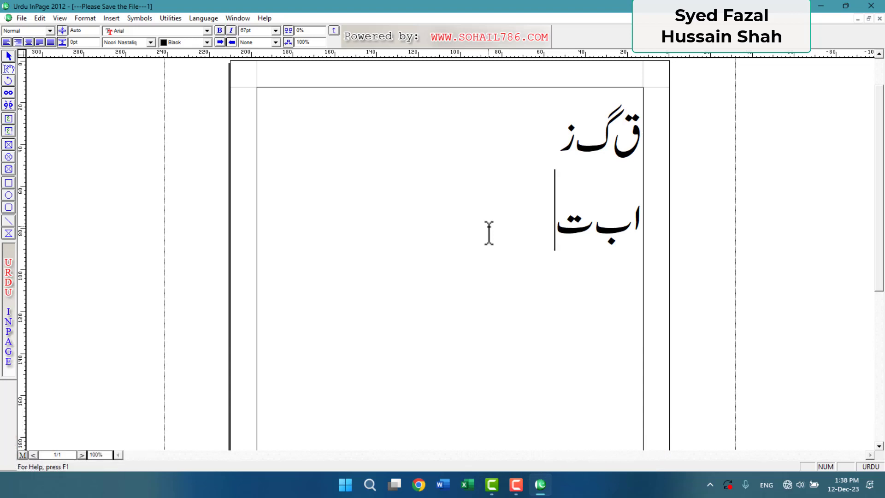
key("ctrl")
key("ctrl+a")
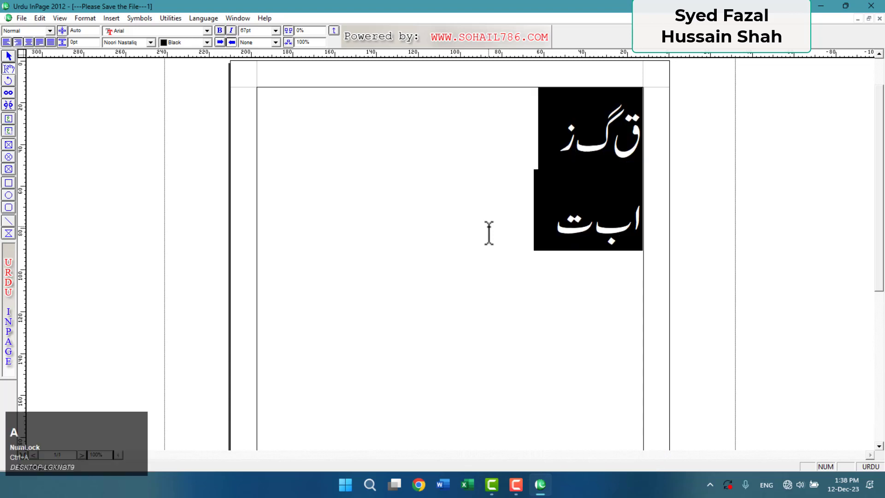
key("shift")
key("shift+d")
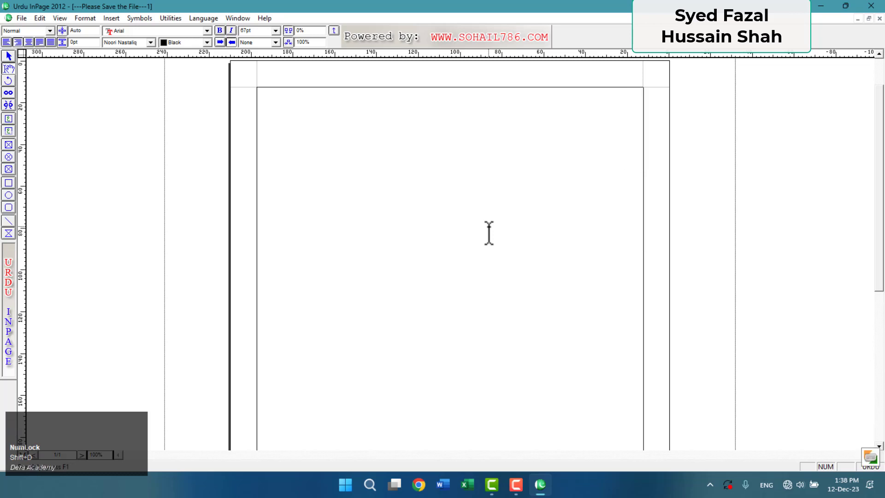
type("sid")
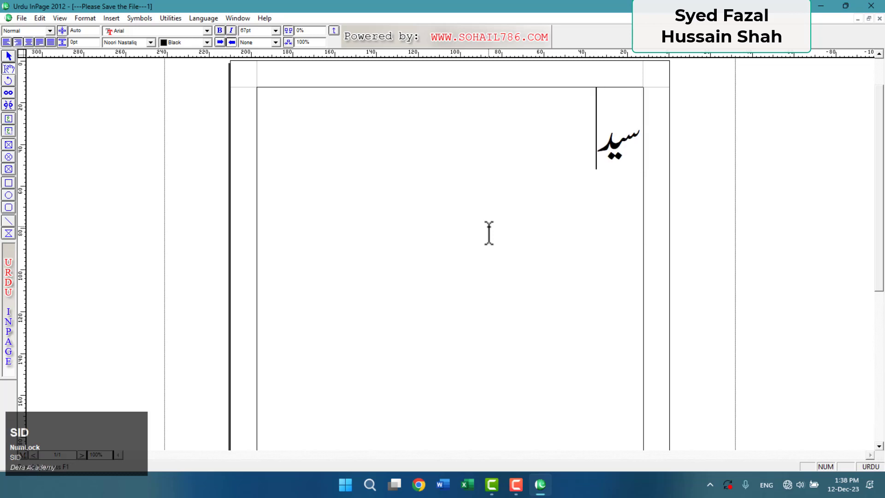
type("fJl Hi")
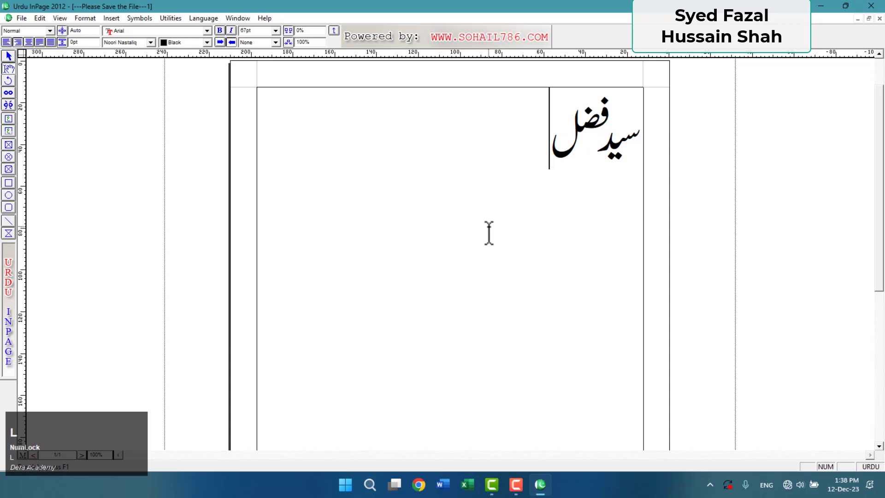
type("sin x")
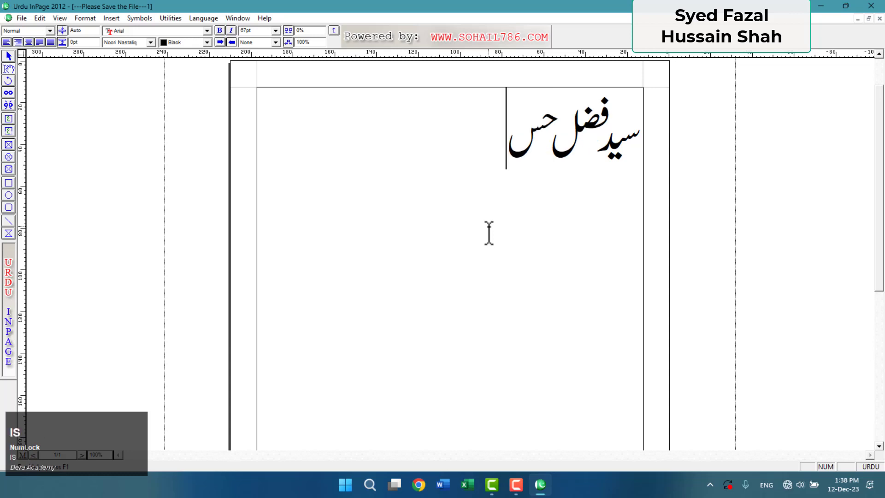
type("ao")
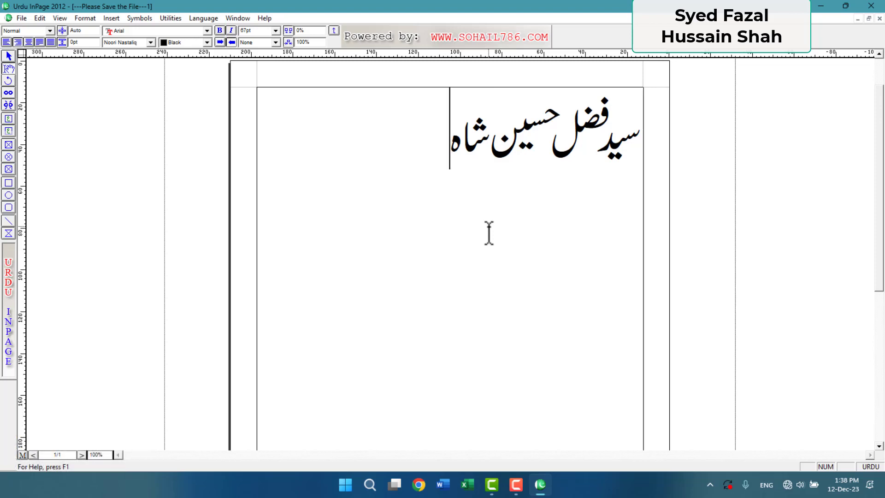
key("Return")
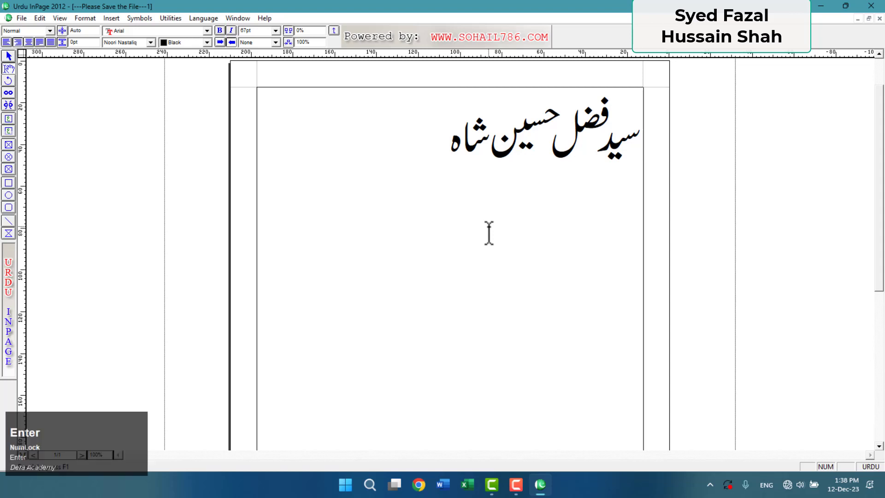
type("aaaaa")
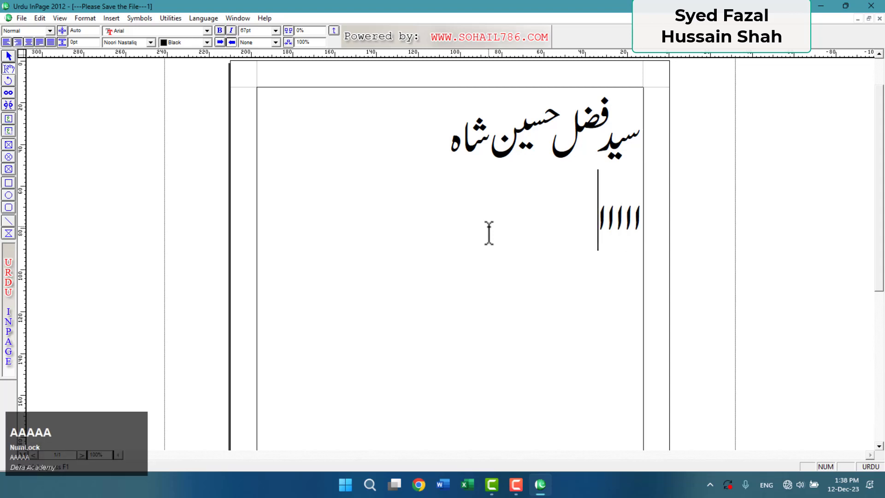
key("Return")
type("bb")
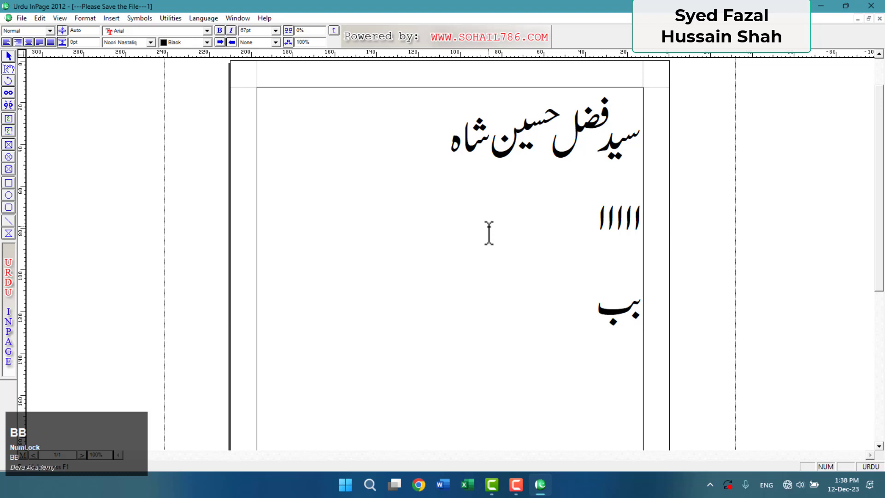
key("Return")
key("Caps_Lock")
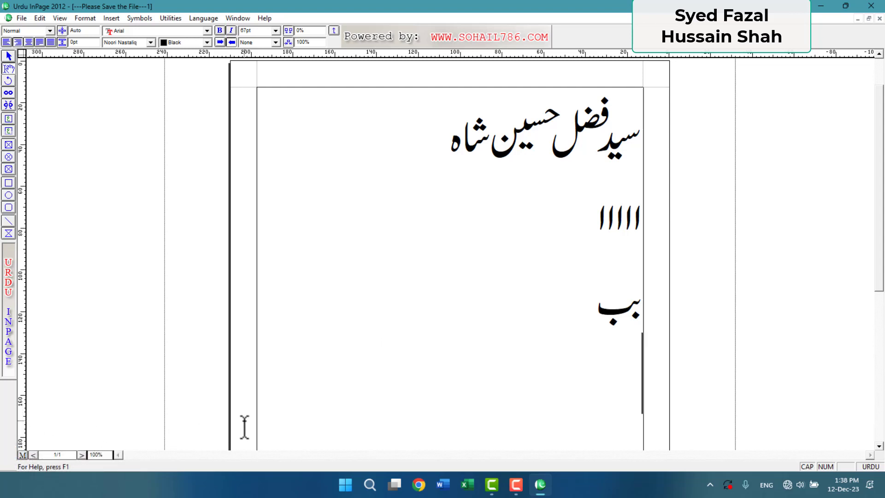
key("a")
key("a")
key("a")
key("a")
key("a")
key("a")
key("a")
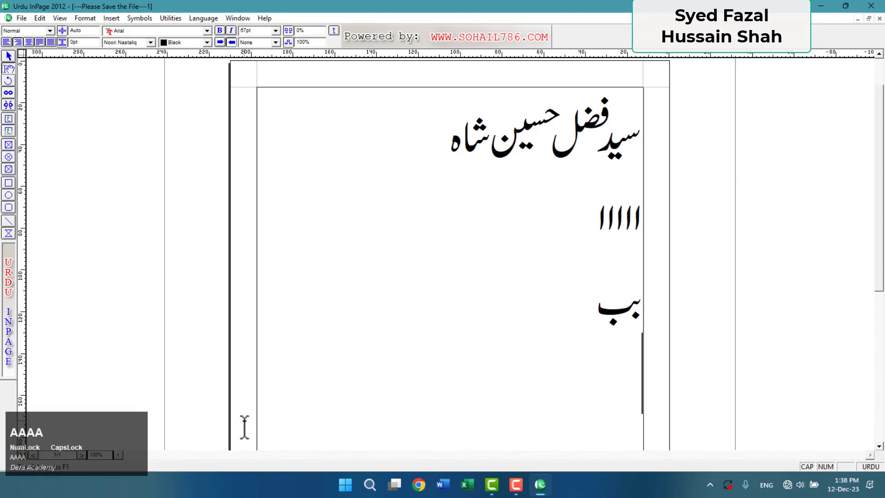
key("a")
key("a")
key("a")
key("a")
key("a")
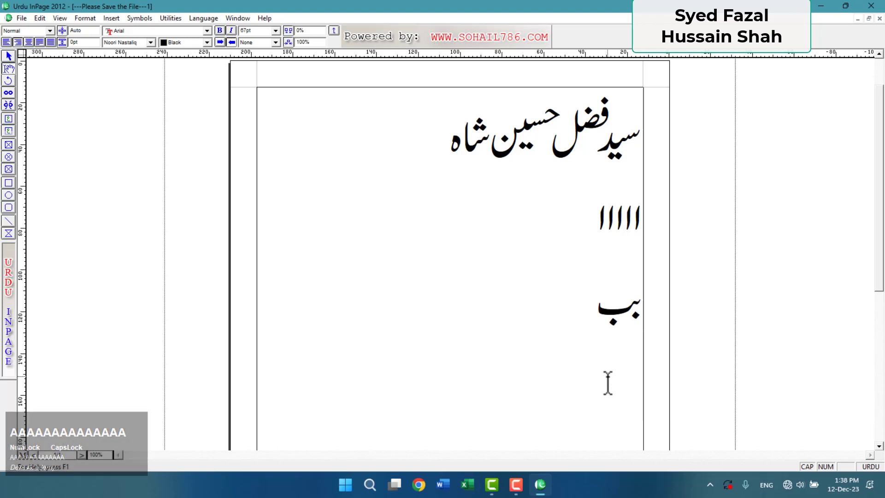
key("b")
key("b")
key("b")
key("b")
key("b")
key("b")
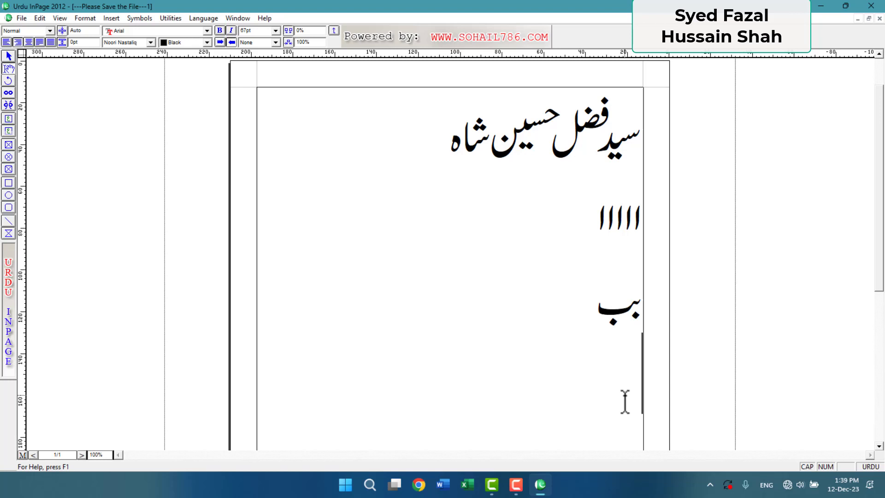
Delete the ااااا and بب practice lines and turn Caps Lock off.
left_click_drag(567, 409, 674, 243)
key("Delete")
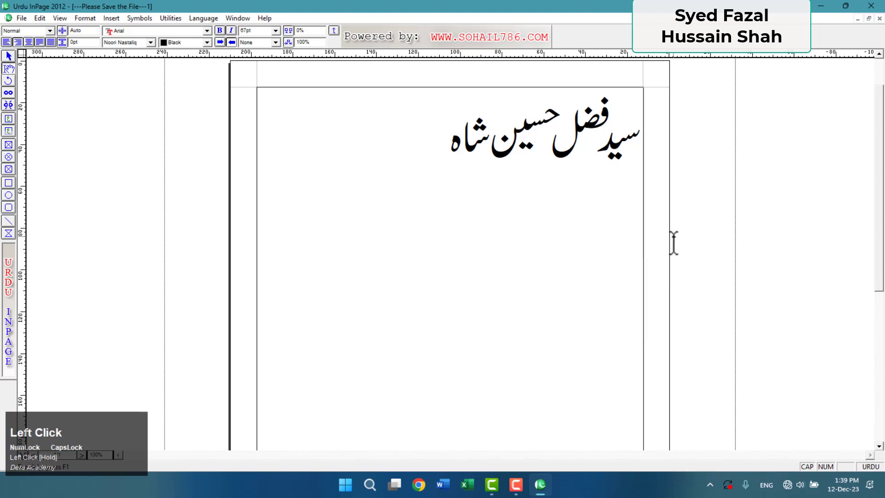
key("Caps_Lock")
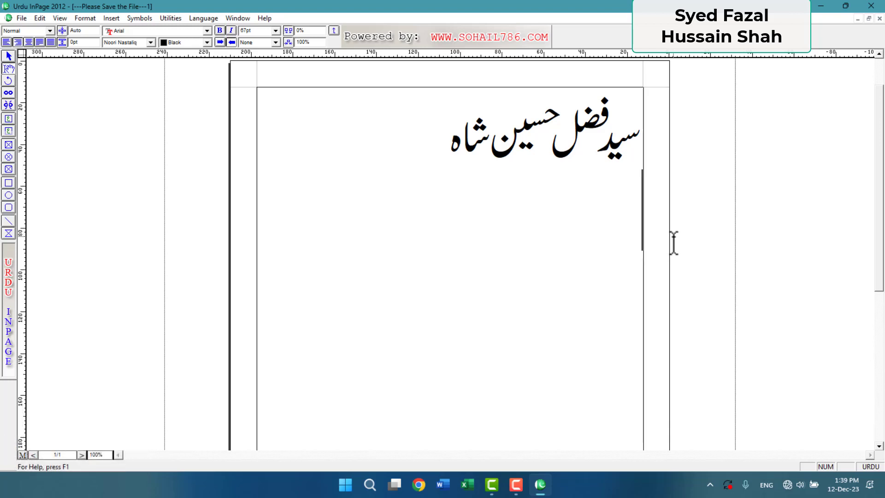
key("BackSpace")
left_click_drag(435, 154, 647, 128)
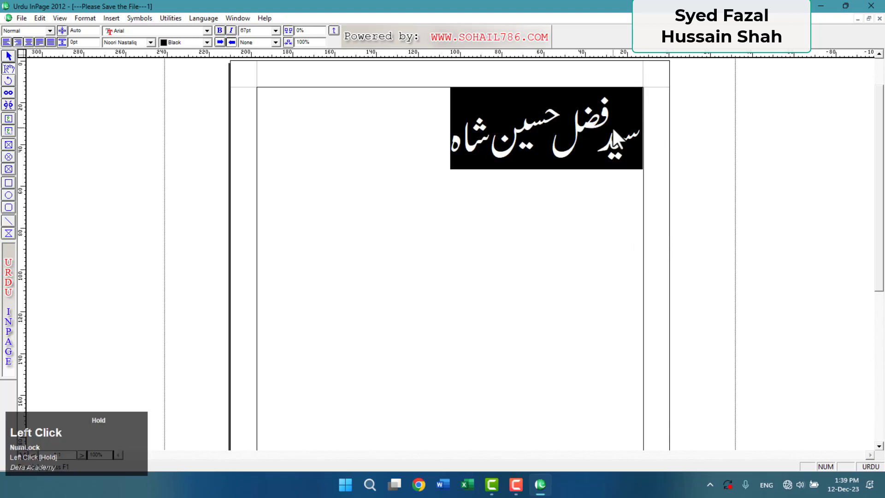
left_click(275, 30)
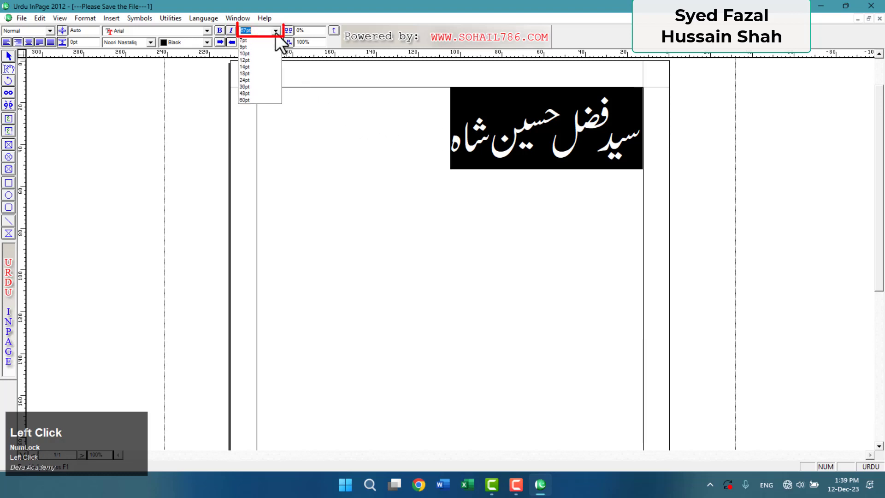
left_click(253, 79)
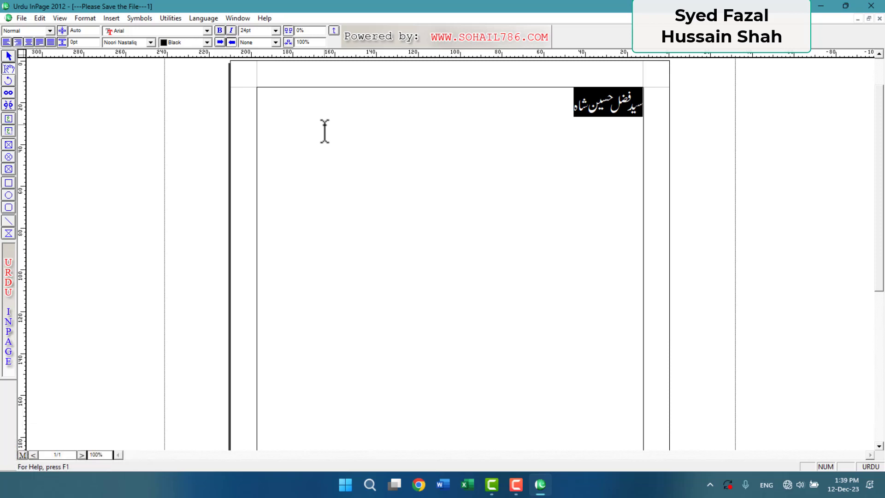
Enlarge the heading to 48pt, toggling Bold and Italic on and back off.
left_click(220, 30)
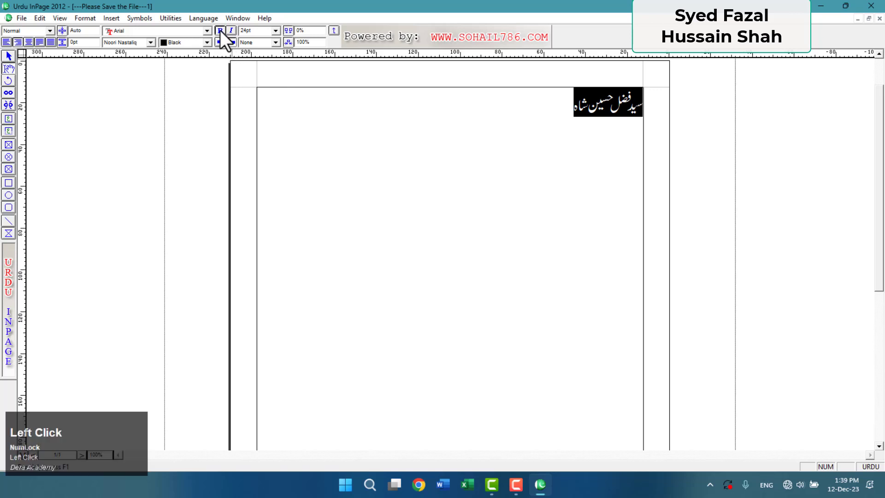
left_click(231, 30)
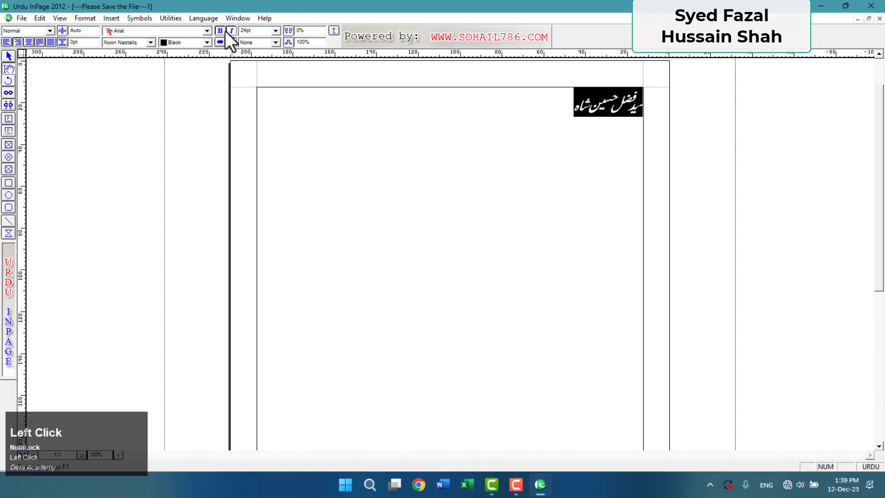
left_click(276, 32)
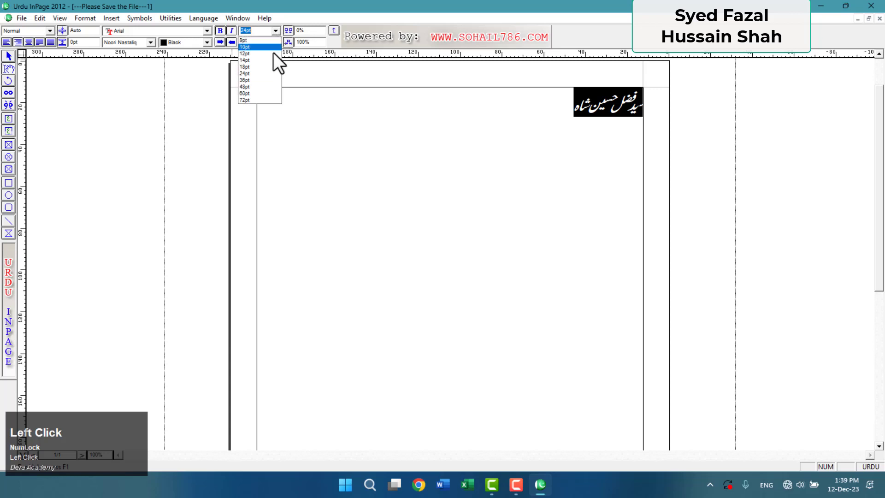
left_click(260, 86)
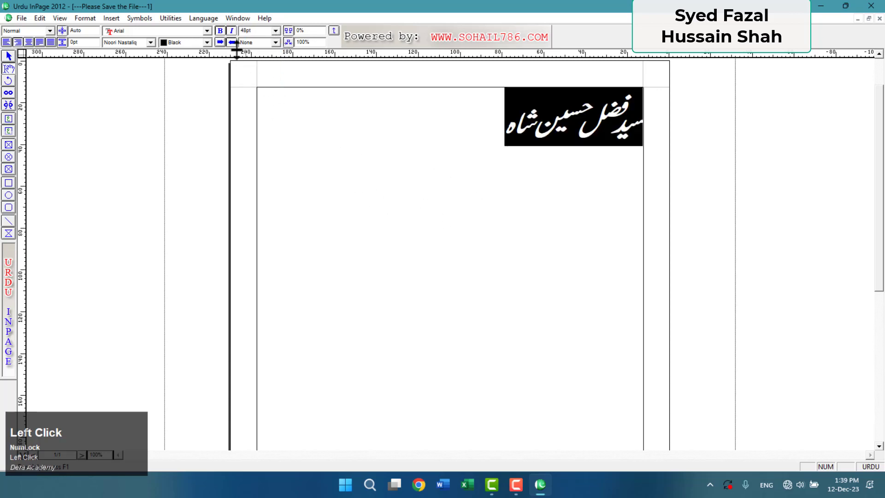
left_click(232, 31)
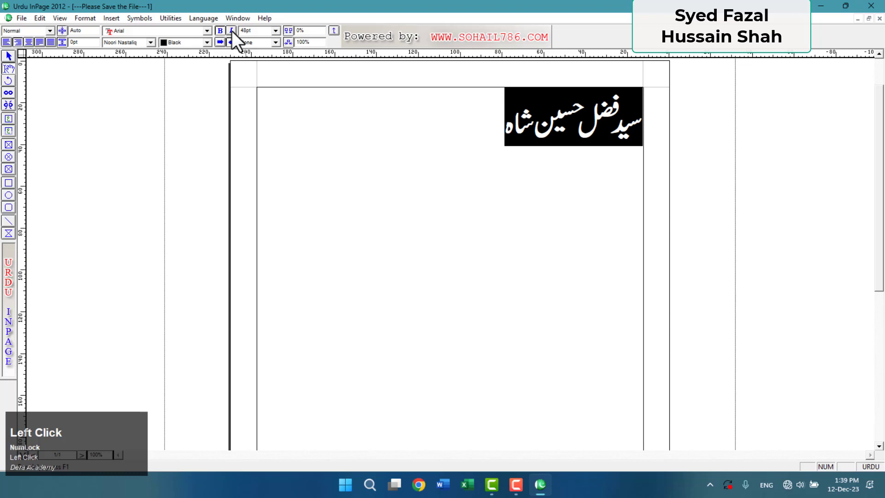
left_click(220, 31)
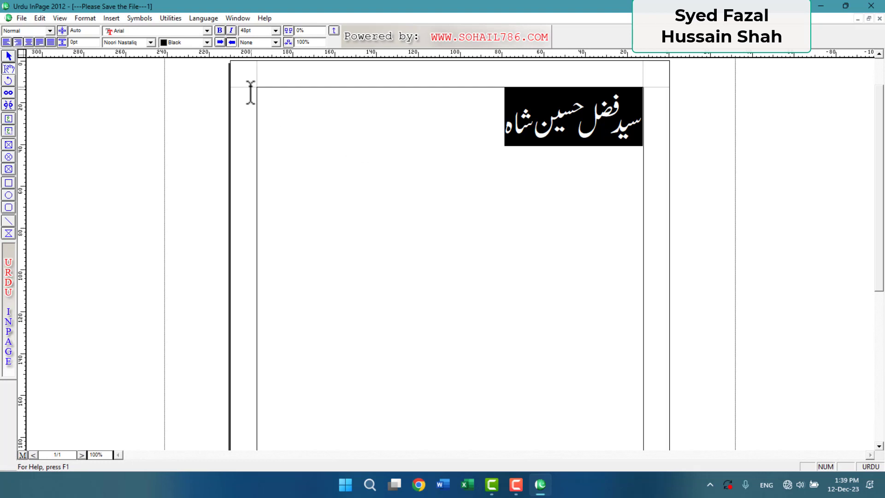
left_click(276, 45)
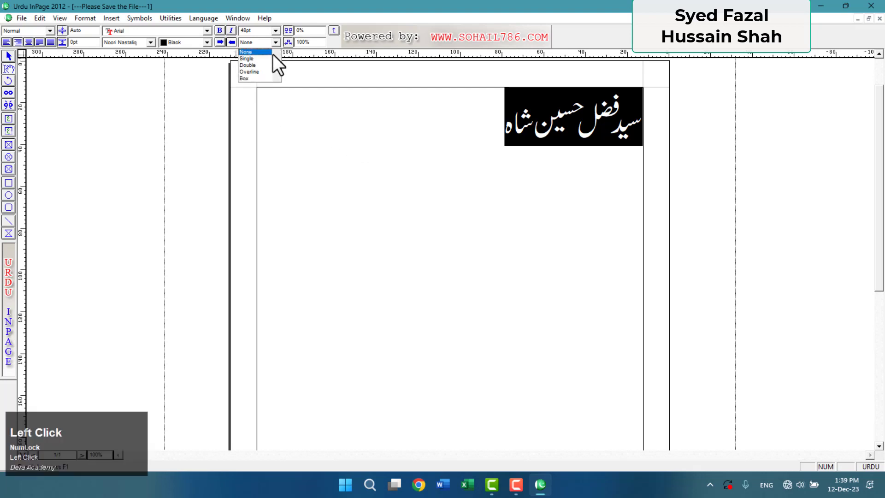
left_click(264, 60)
left_click(276, 42)
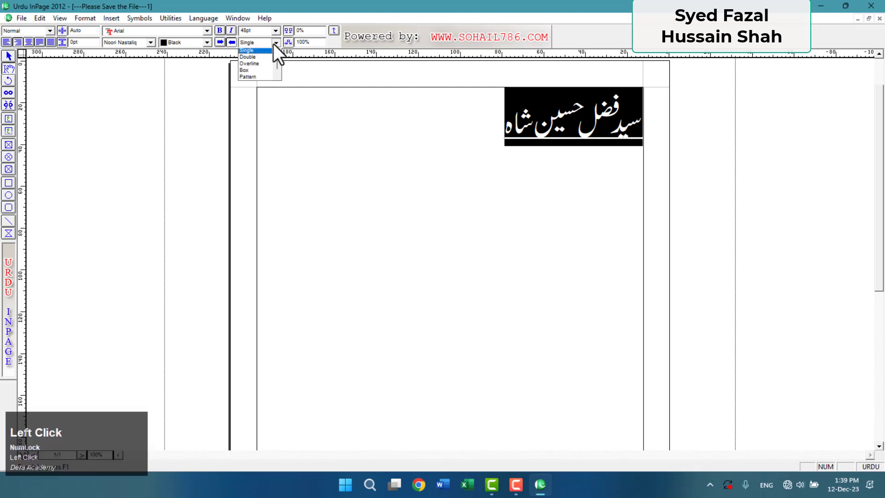
left_click(261, 61)
left_click(275, 43)
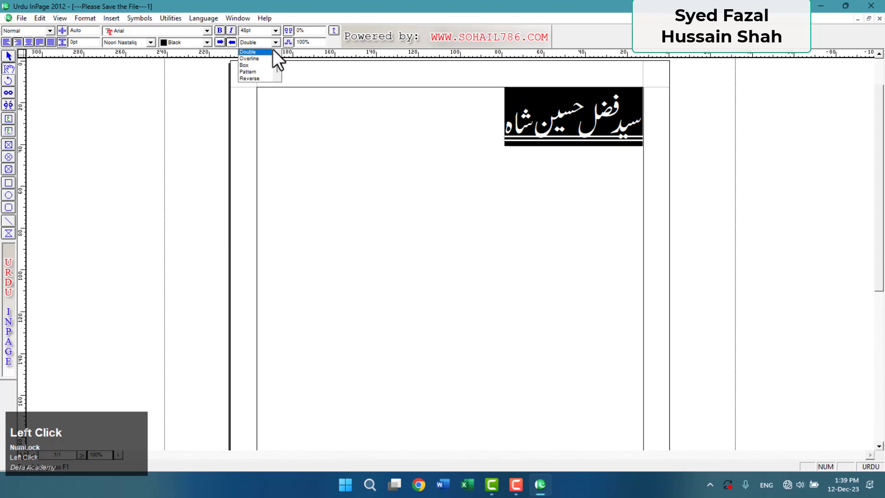
left_click(262, 60)
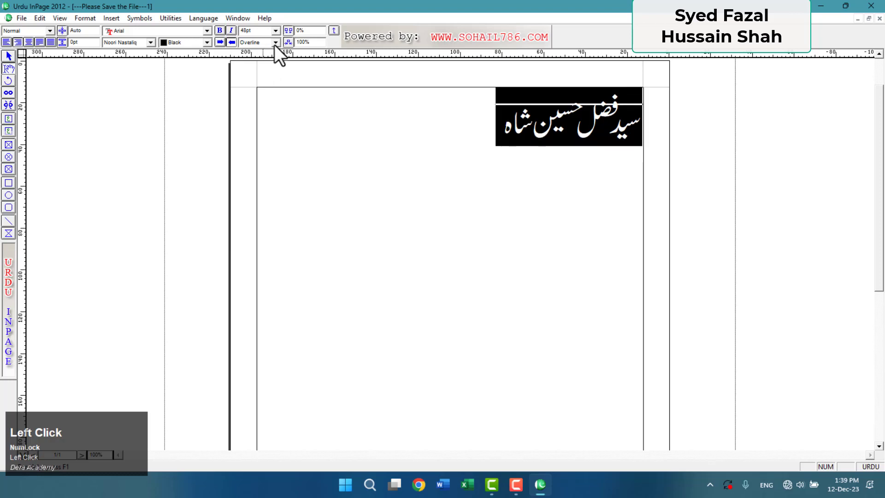
left_click(275, 43)
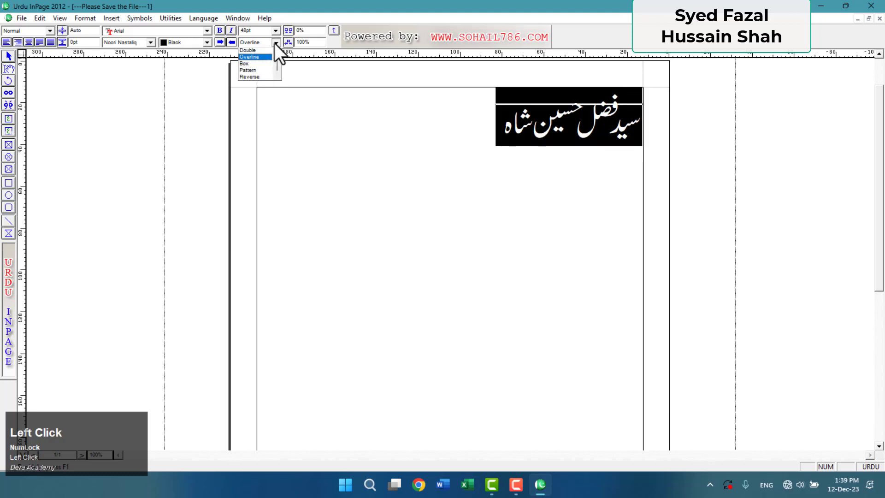
left_click(258, 65)
left_click(351, 181)
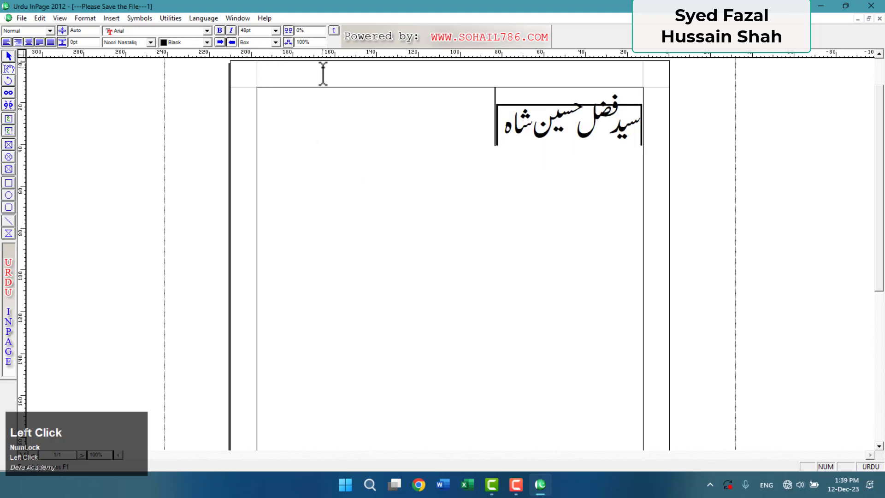
left_click_drag(471, 121, 695, 124)
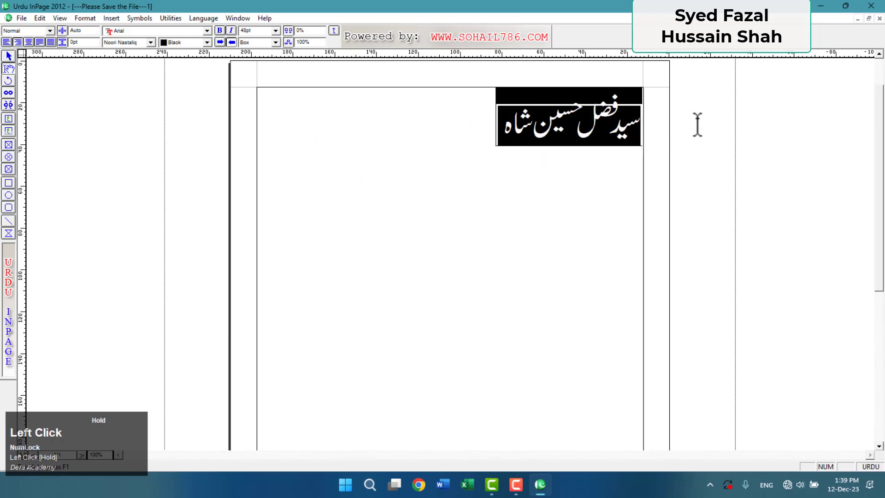
left_click(259, 44)
left_click(252, 71)
left_click(348, 182)
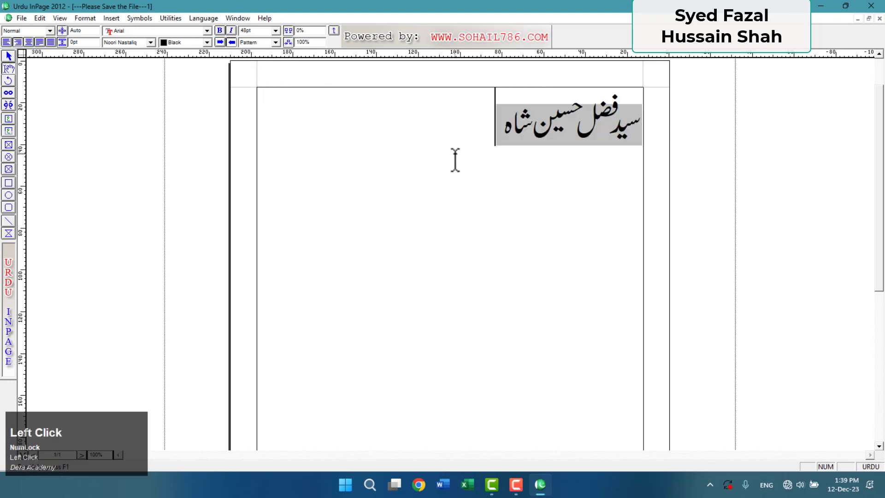
left_click_drag(445, 152, 277, 48)
left_click(276, 43)
scroll(266, 60, "up", 1)
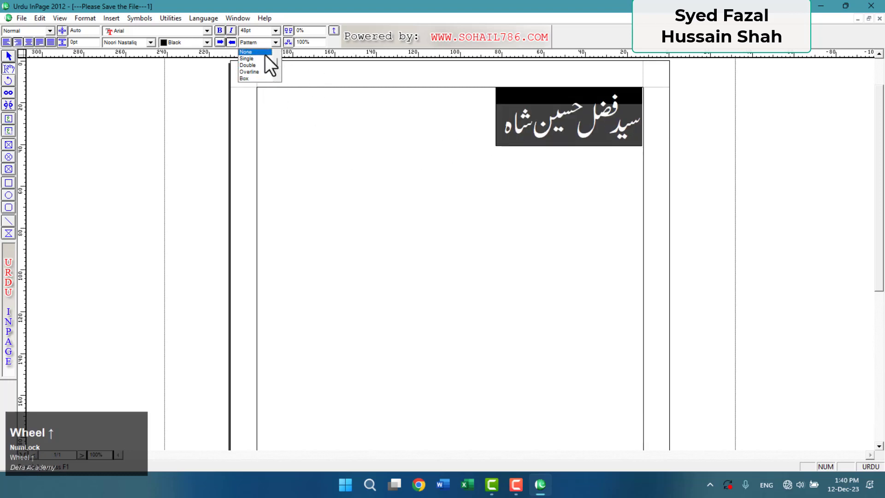
left_click(264, 53)
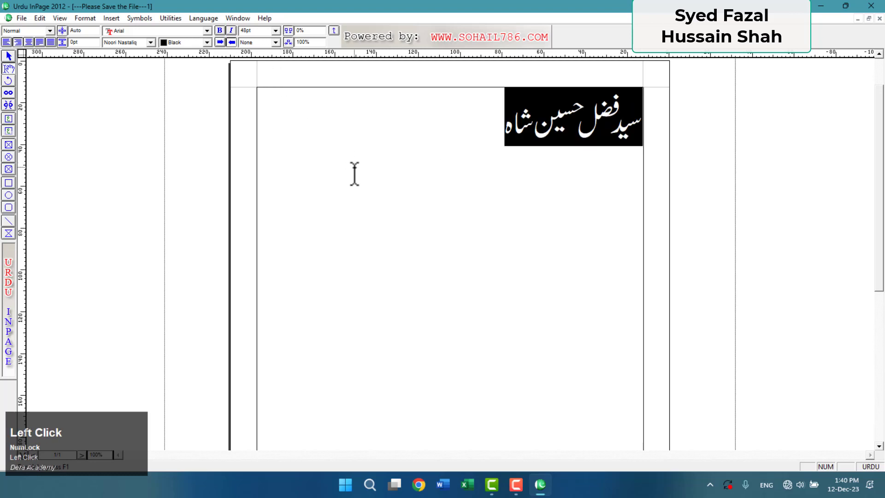
Colour the whole Urdu name red.
left_click(207, 44)
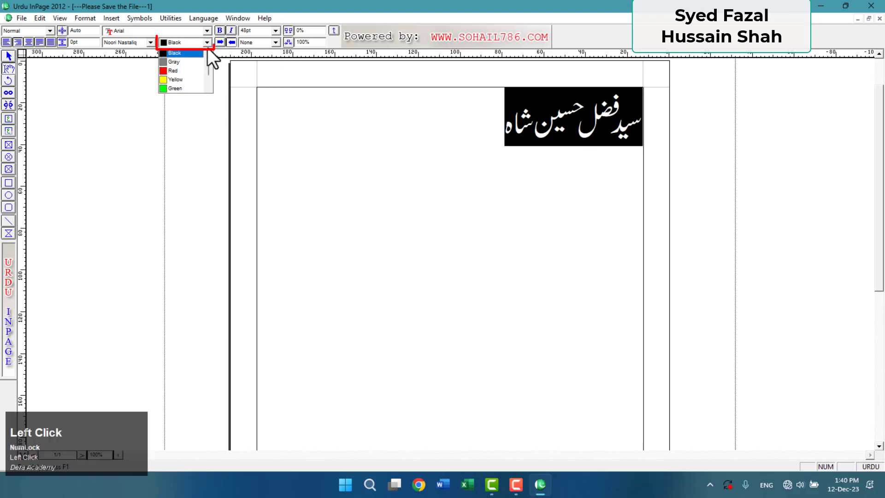
left_click(187, 70)
left_click(429, 237)
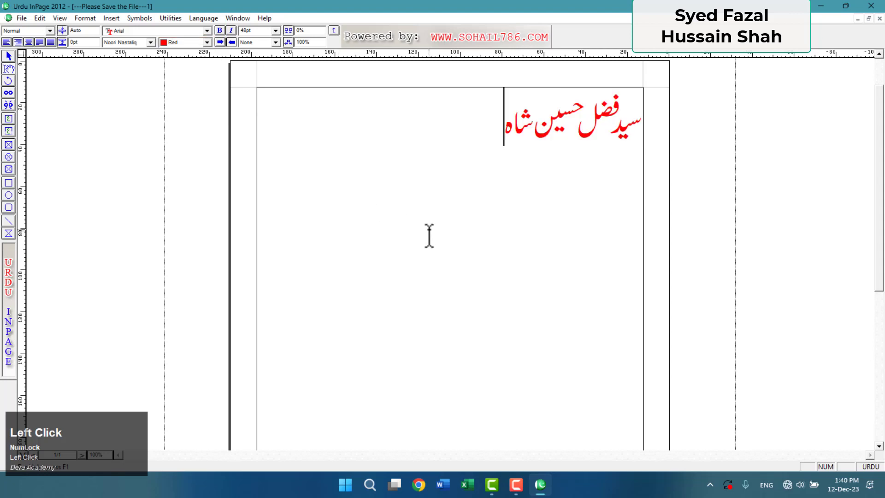
left_click_drag(503, 132, 576, 141)
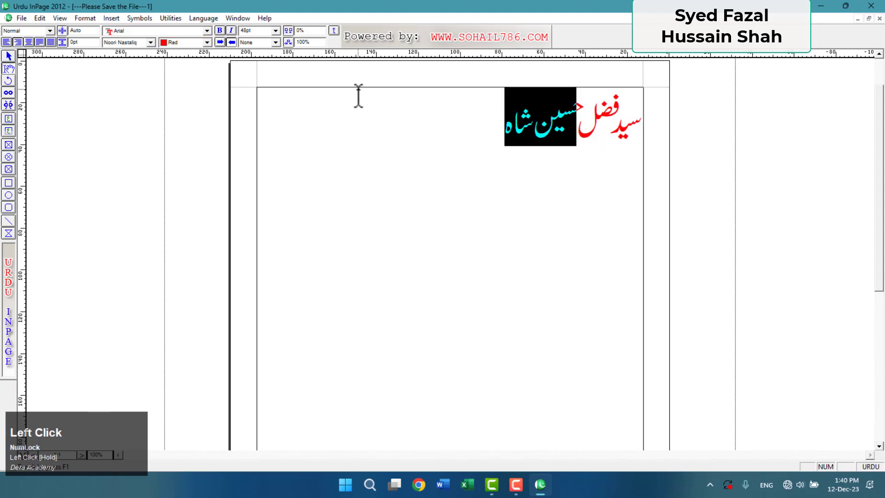
left_click(207, 42)
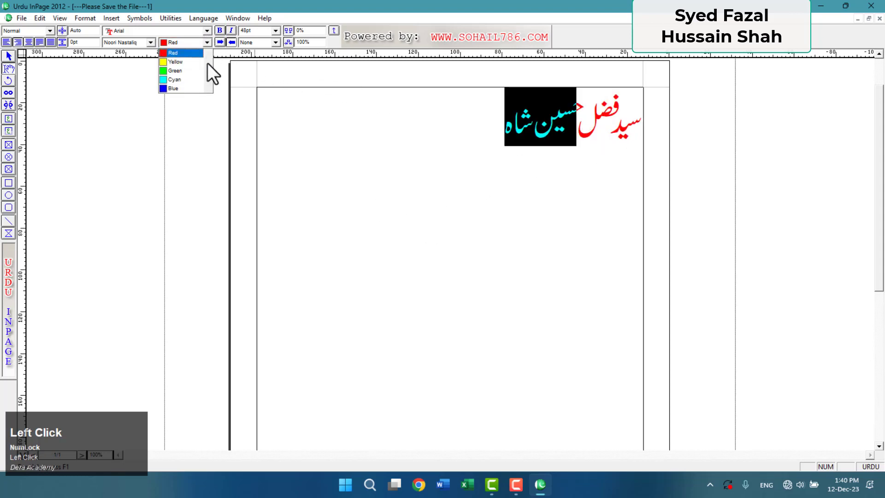
left_click(181, 86)
left_click(470, 241)
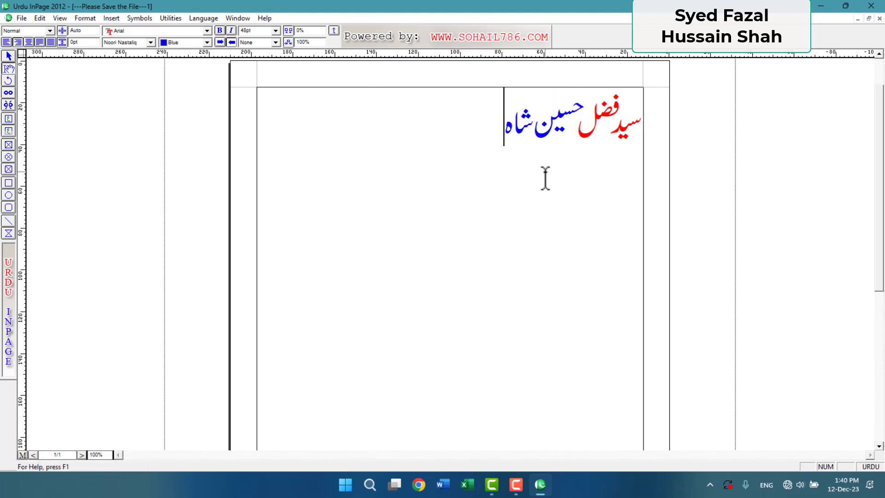
left_click_drag(498, 129, 667, 120)
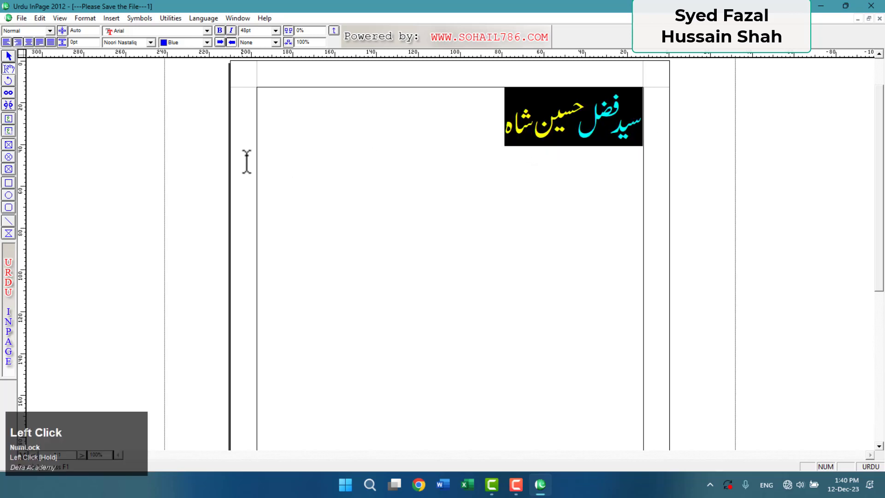
left_click(150, 44)
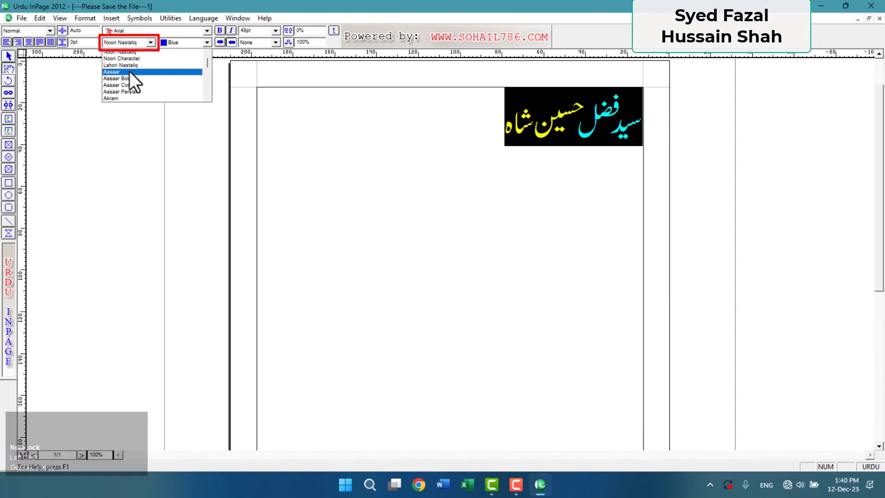
Try the Aasaar font on the name, then set it in Bombay Black.
left_click(129, 71)
left_click(356, 211)
left_click_drag(349, 155, 636, 154)
left_click(129, 40)
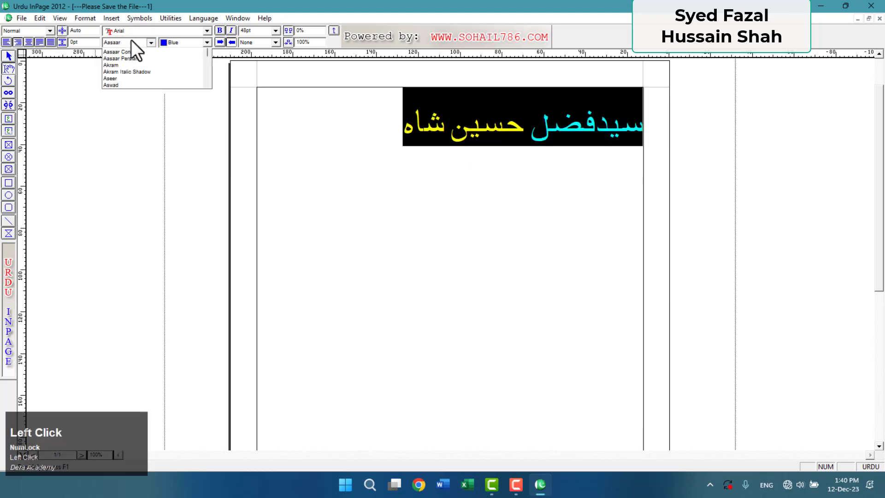
scroll(128, 88, "down", 1)
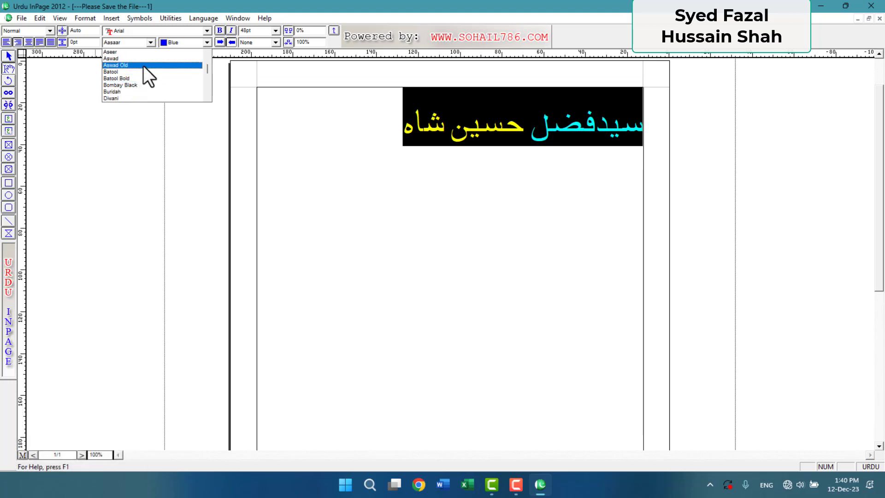
left_click(145, 85)
left_click(333, 221)
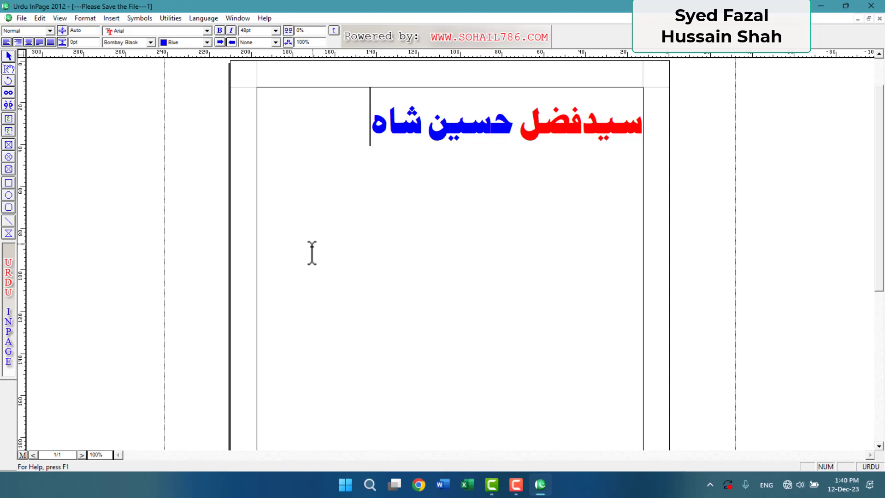
left_click(9, 56)
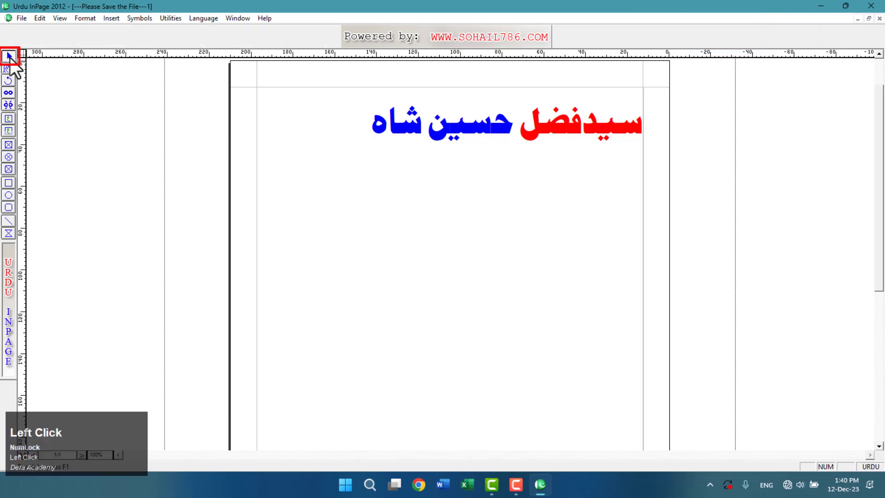
Copy the text box with the red-and-blue Bombay Black Urdu name, then switch to Word.
left_click(335, 179)
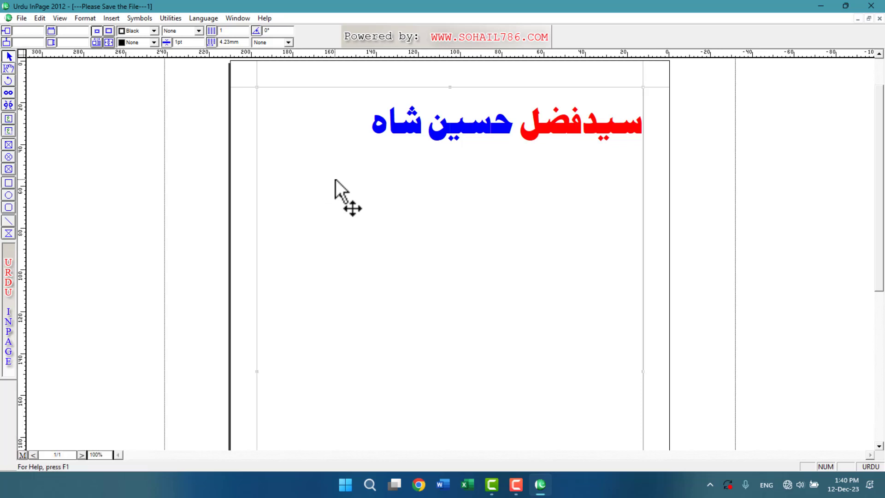
right_click(335, 179)
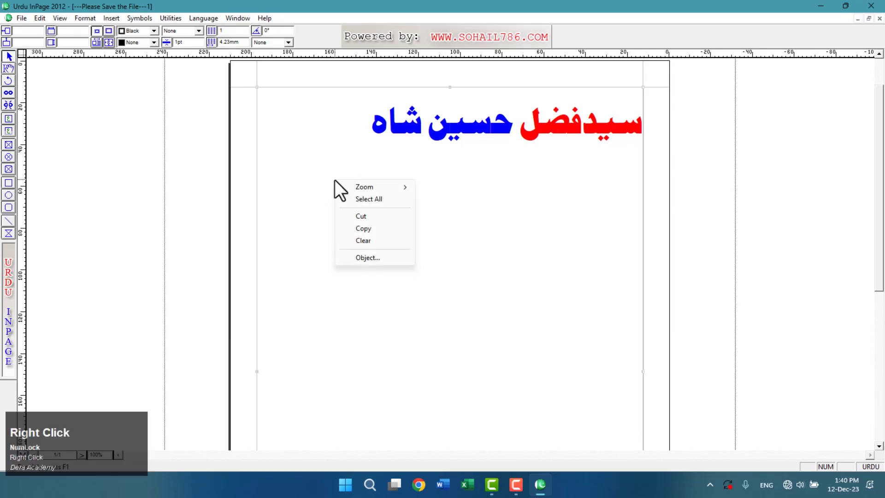
left_click(390, 229)
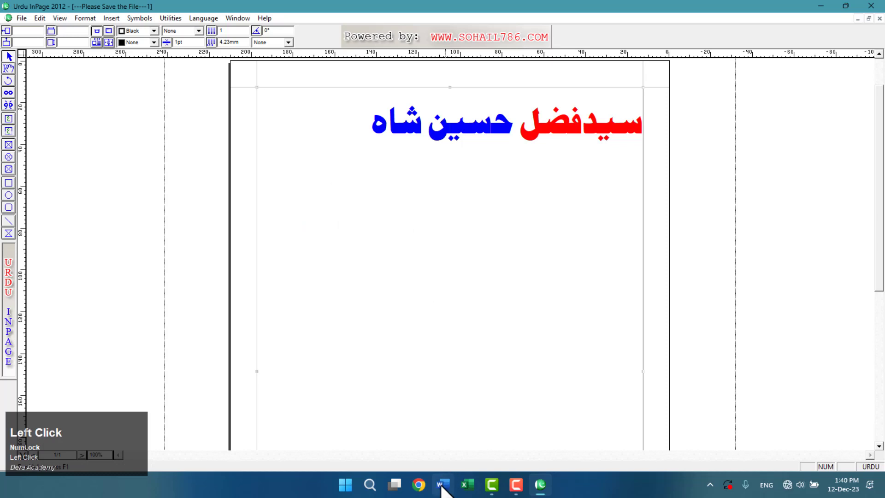
left_click(442, 485)
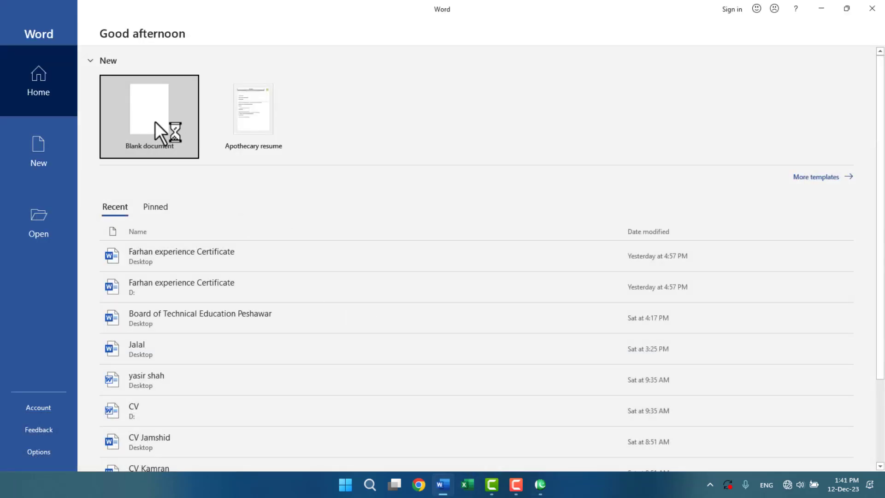
Paste the copied name into a new blank Word document and add an empty paragraph below.
left_click(155, 122)
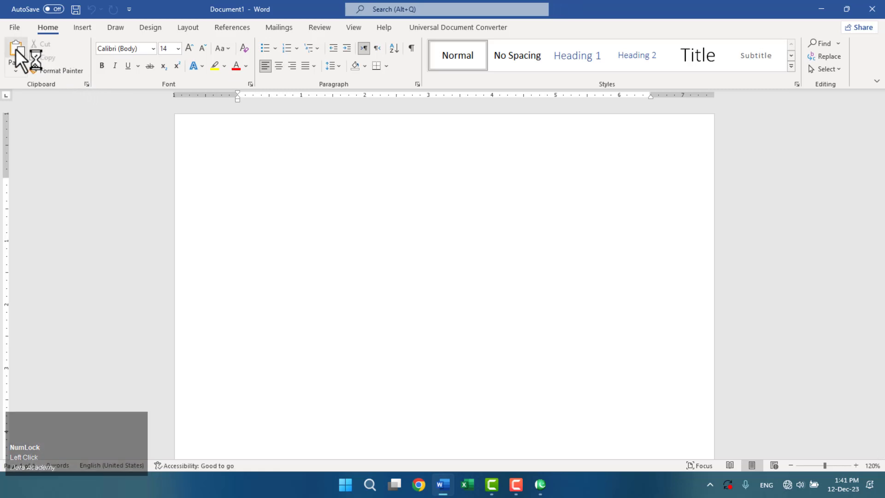
left_click(15, 49)
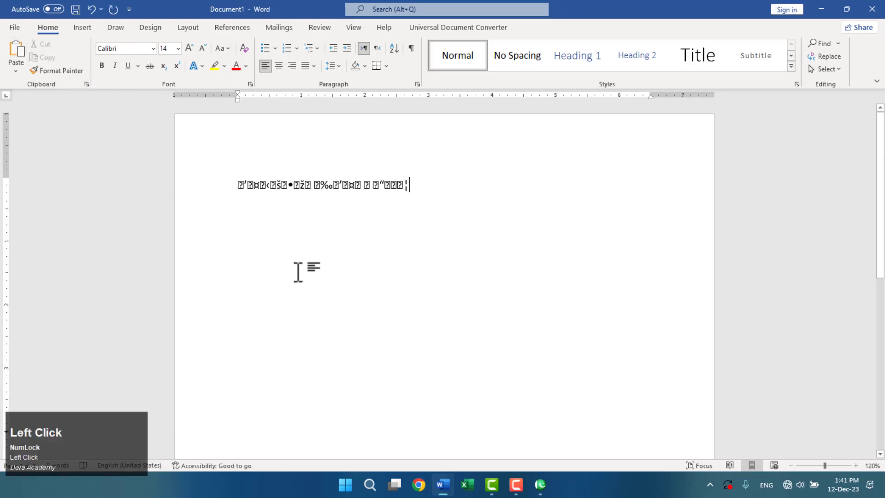
key("Return")
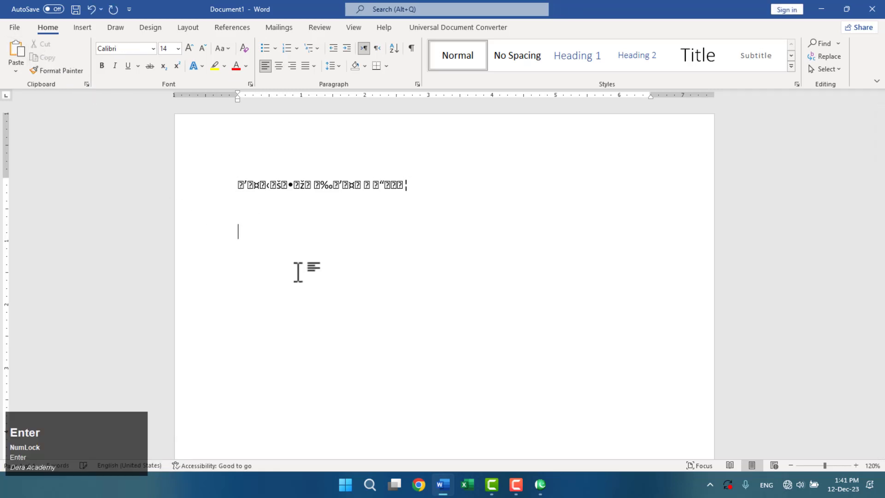
Paste the name again as a Picture (Enhanced Metafile) and drag the picture into position.
left_click(17, 70)
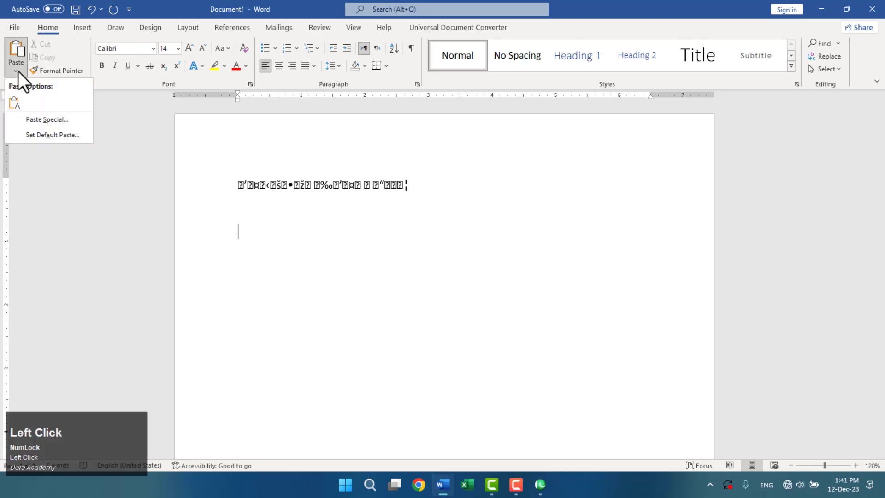
left_click(51, 119)
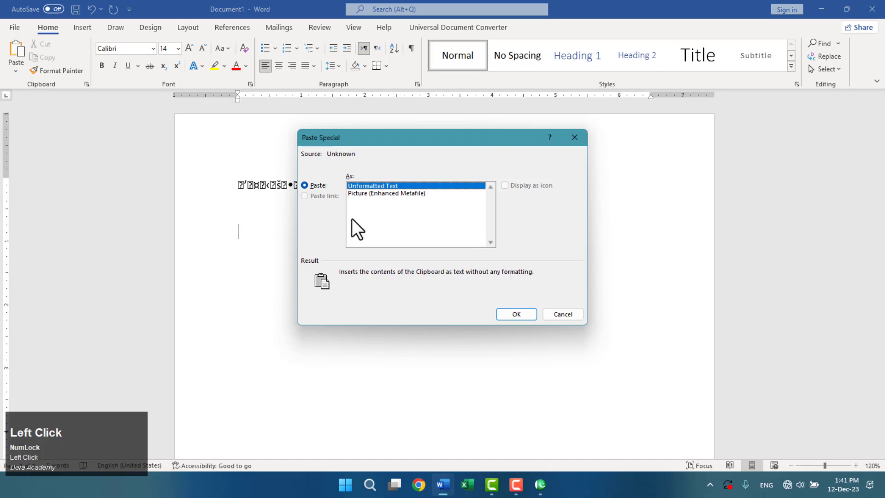
left_click(391, 193)
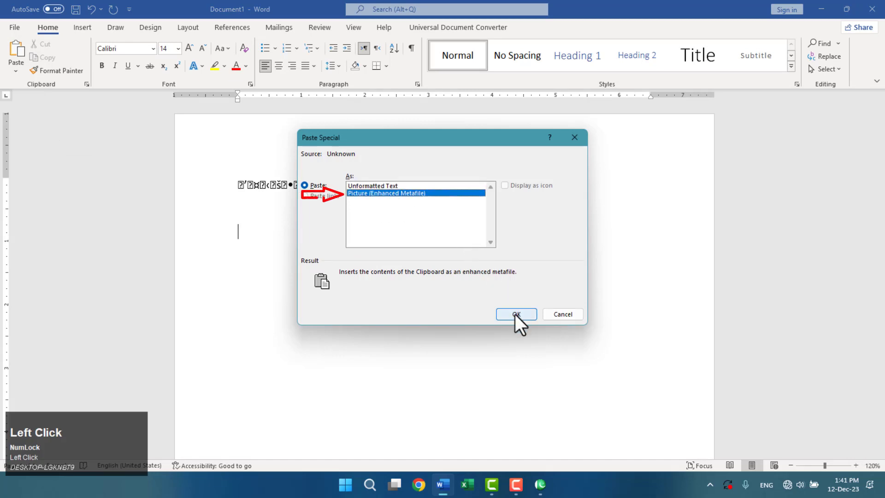
left_click(515, 313)
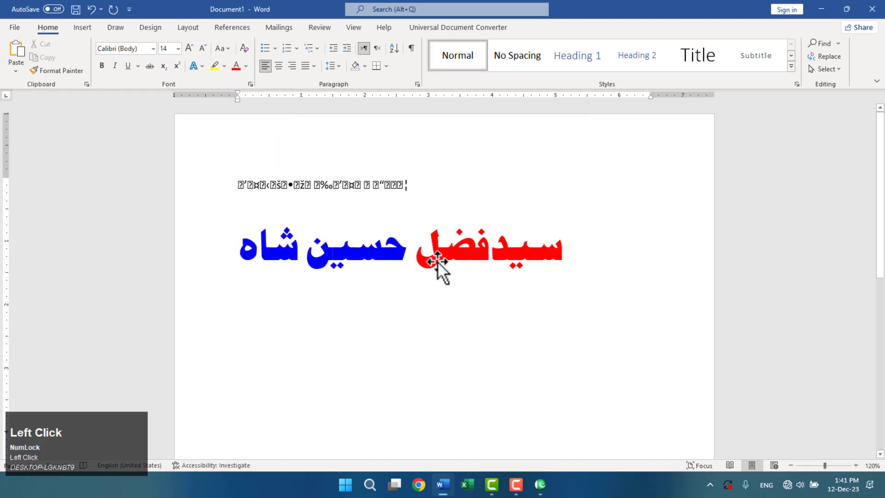
left_click(437, 261)
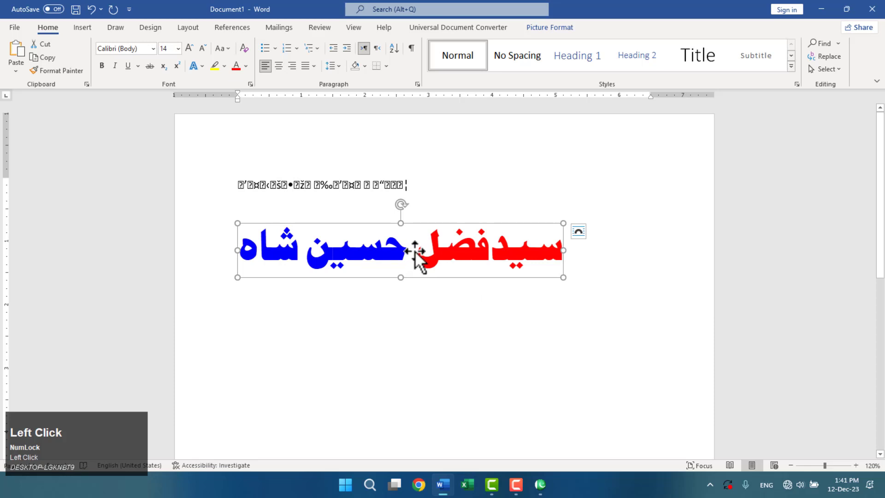
left_click_drag(419, 261, 366, 131)
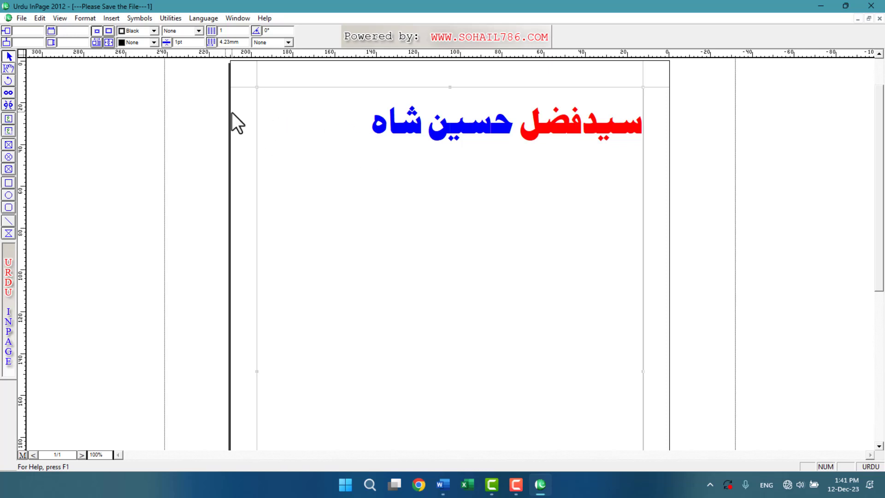
Start a new line below the heading and type 'asd fa sd' (اسد فا سد).
left_click(8, 68)
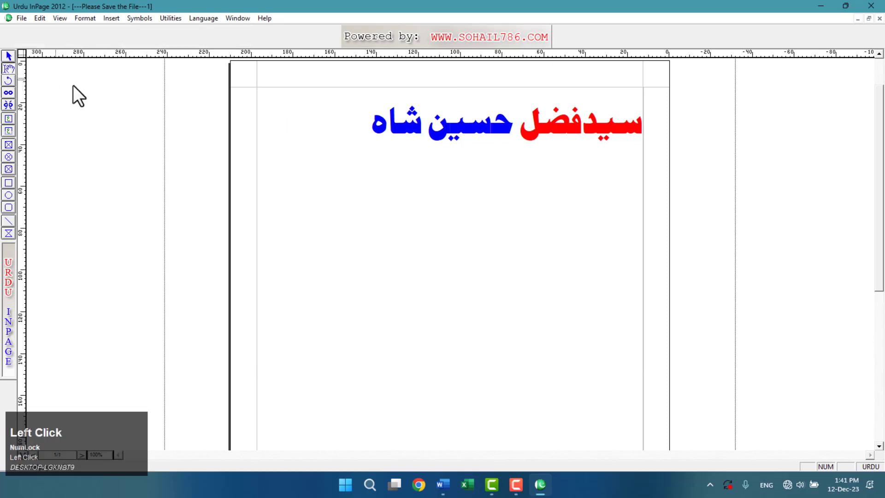
left_click(305, 139)
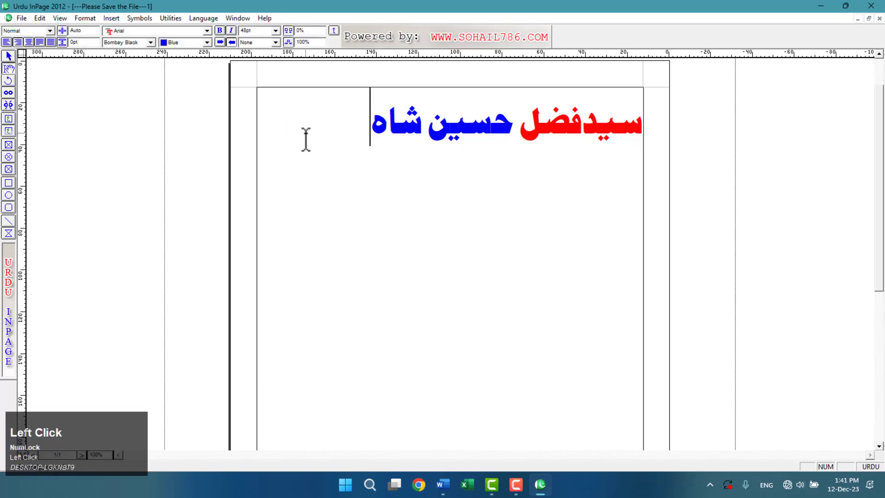
key("Return")
type("asd fa sd")
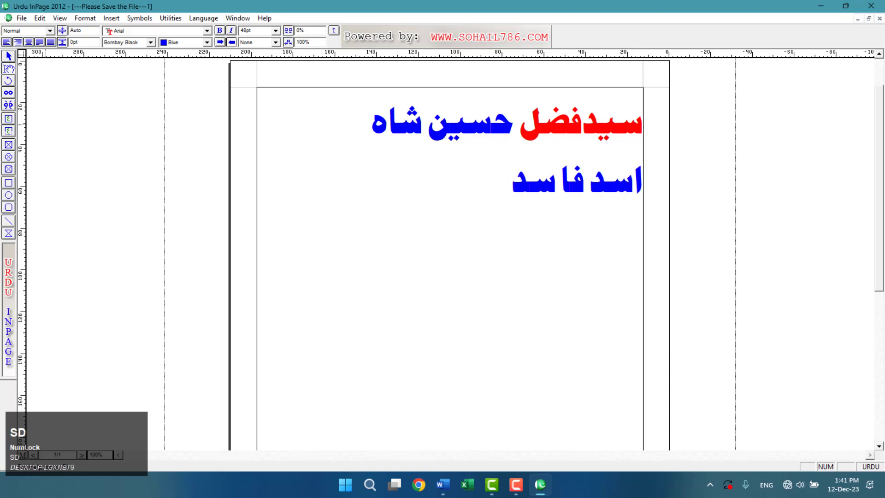
Select the text frame, then append اسد اس دف to the end of the second line.
left_click(8, 56)
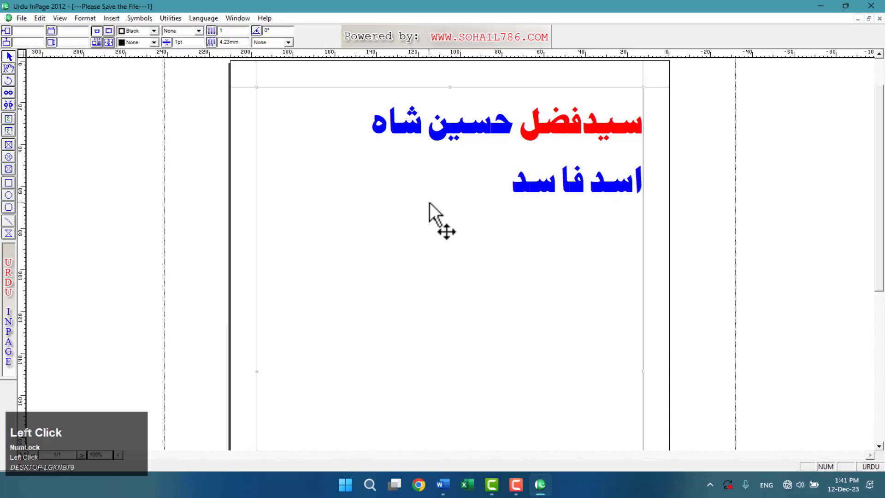
key("h")
key("g")
key("k")
key("l")
key("j")
key("h")
key("k")
key("l")
key("j")
key("h")
key("k")
key("l")
key("j")
key("h")
key("k")
key("j")
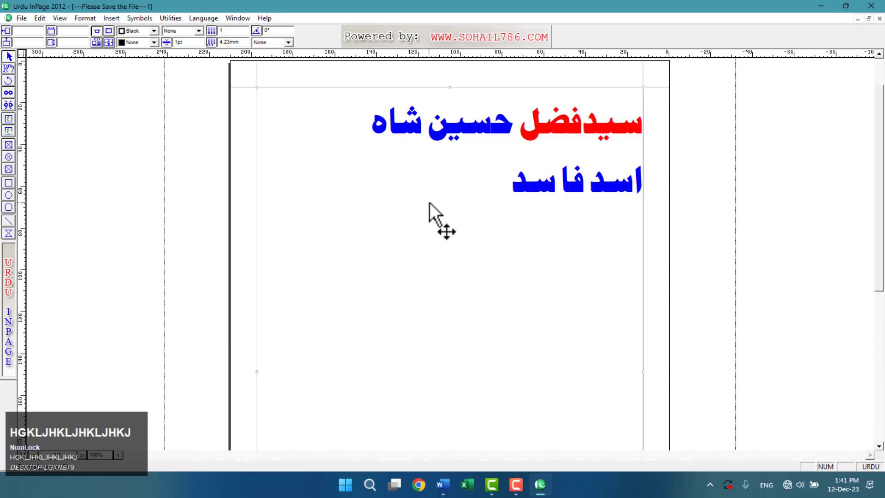
key("h")
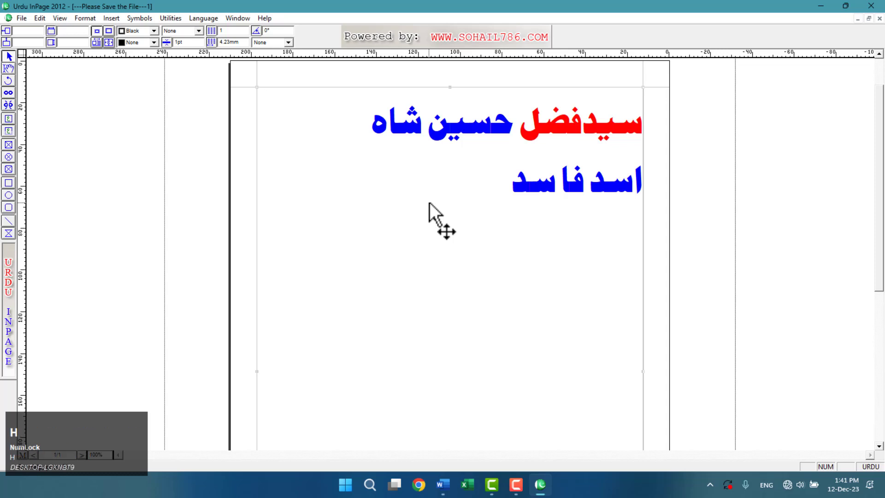
left_click(8, 68)
left_click(362, 173)
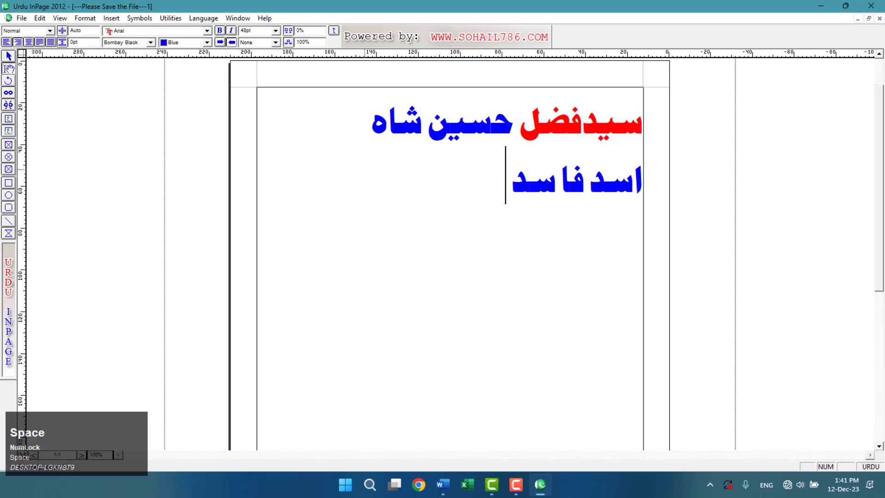
type("اسد اس دف")
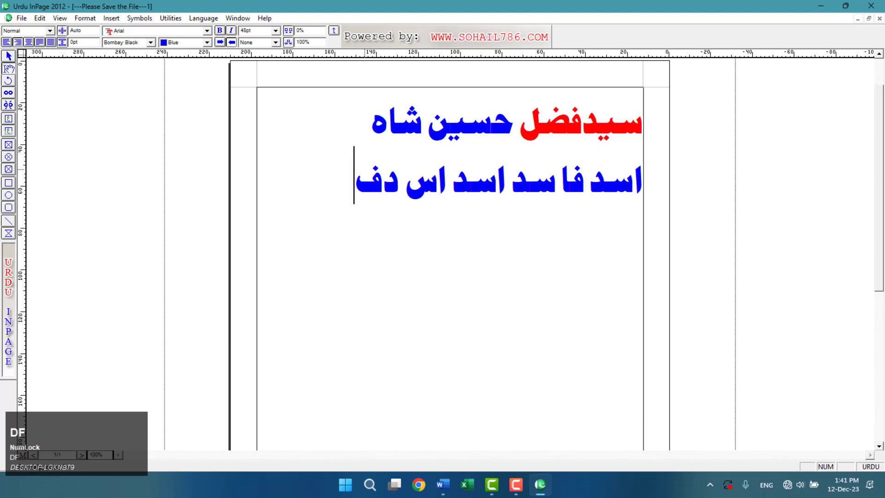